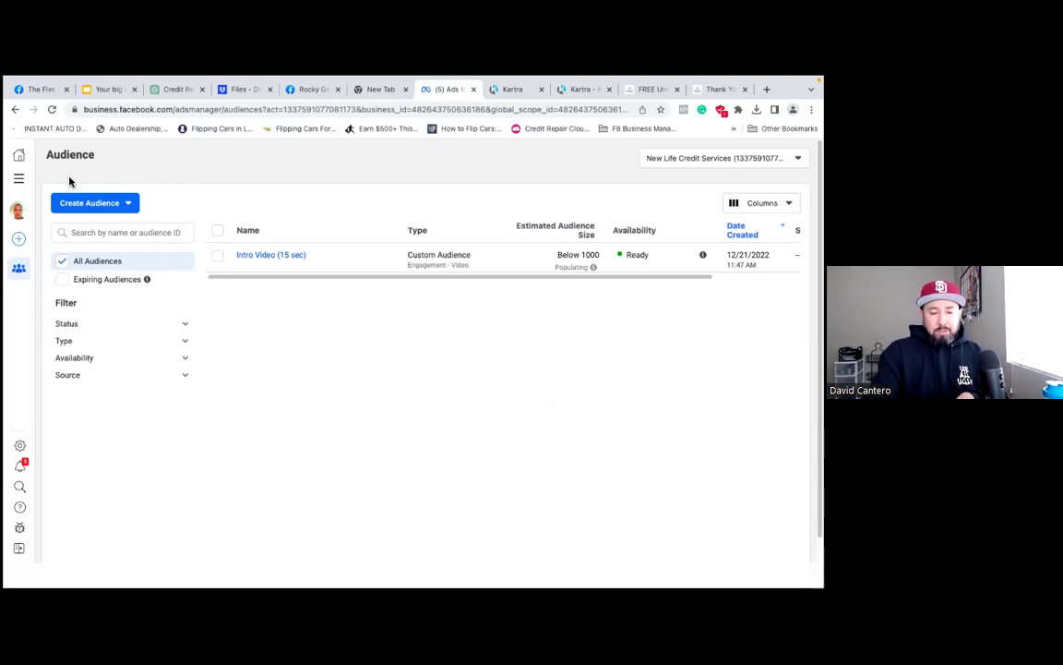
From Audiences, start a website custom audience and set its event to "People who visited specific web pages"
left_click(20, 182)
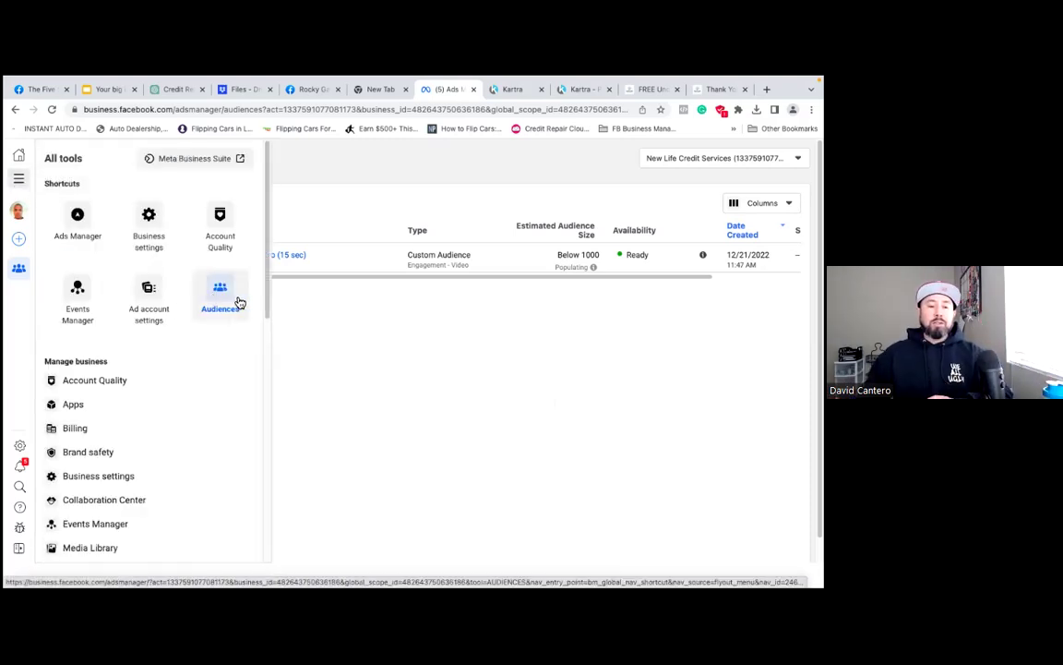
left_click(239, 303)
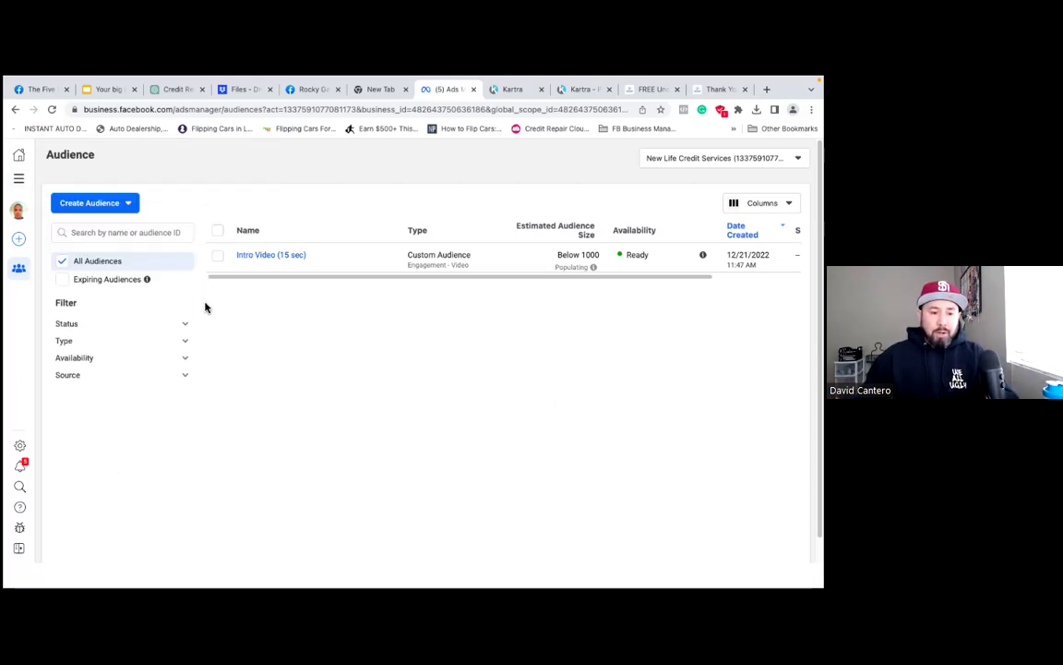
left_click(130, 205)
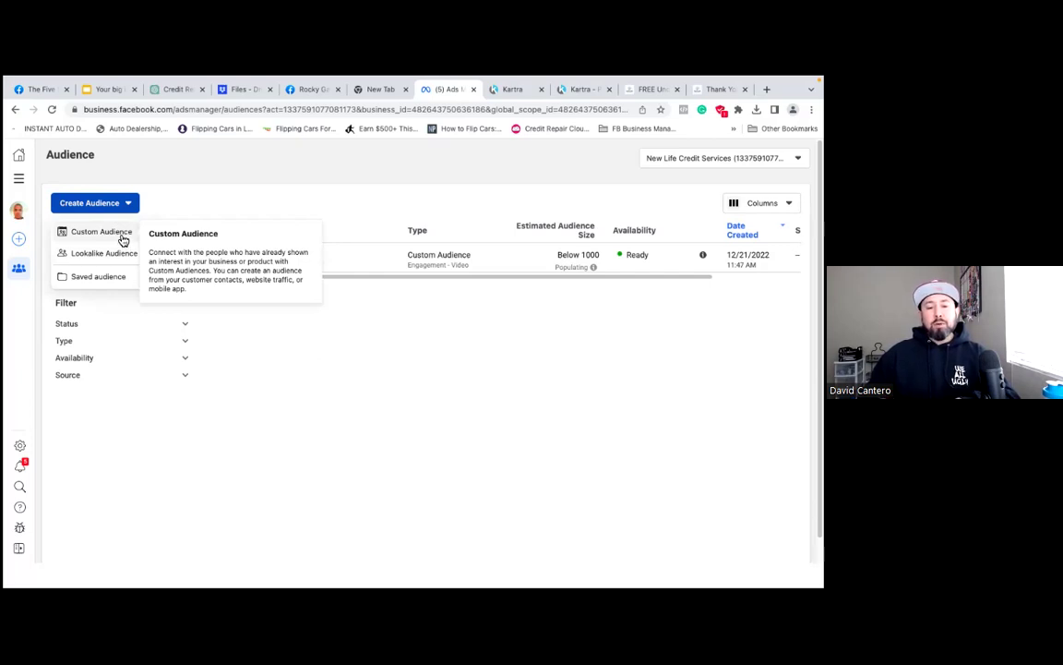
left_click(121, 237)
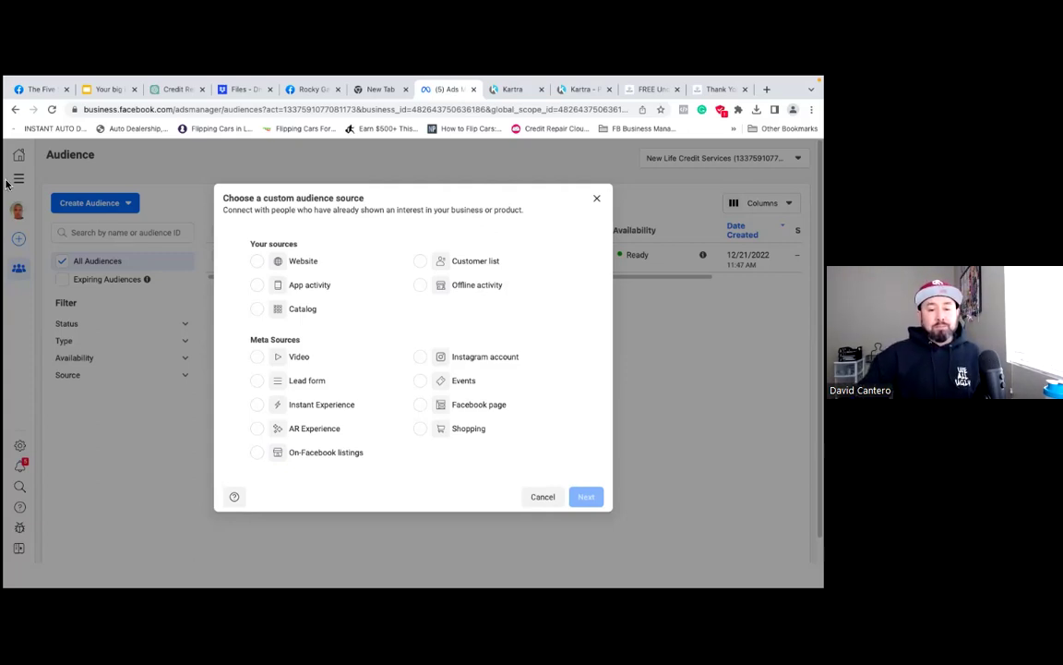
double_click(257, 263)
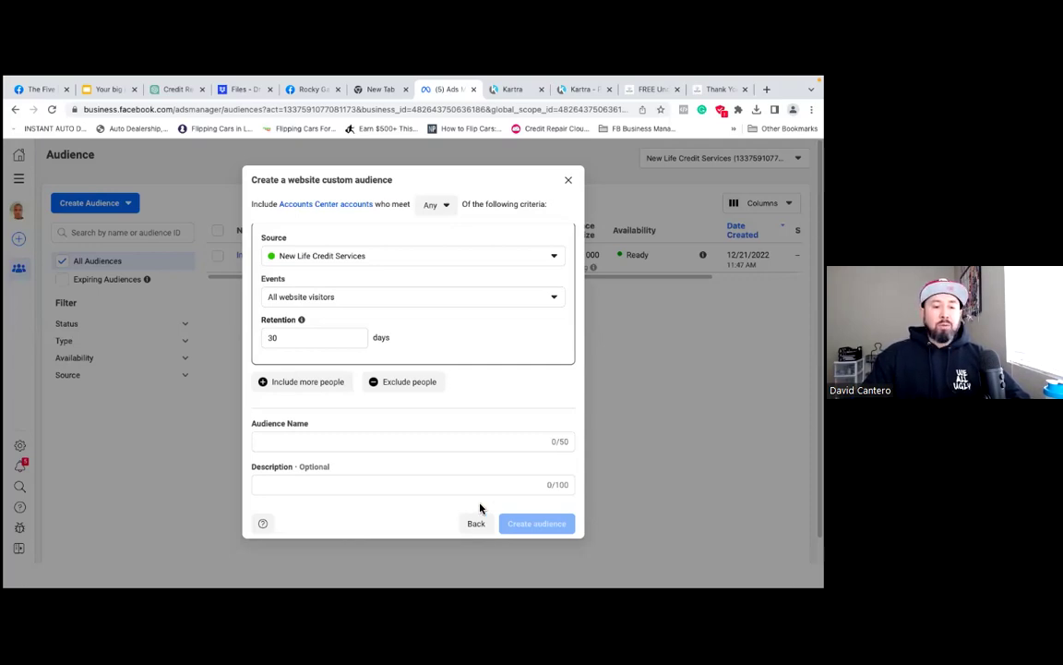
left_click(555, 300)
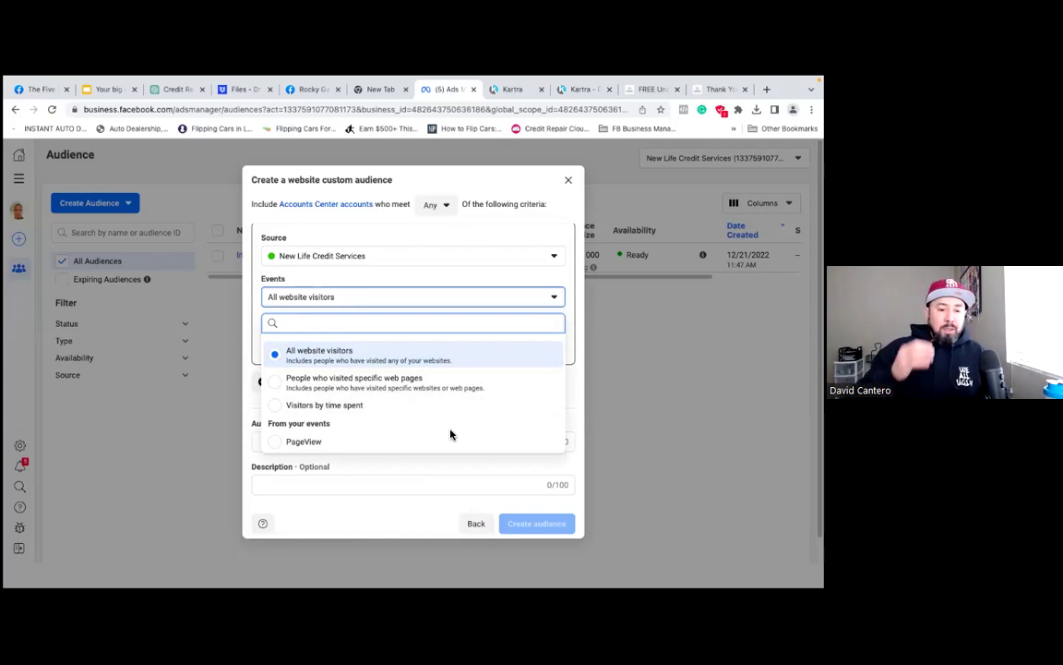
left_click(400, 383)
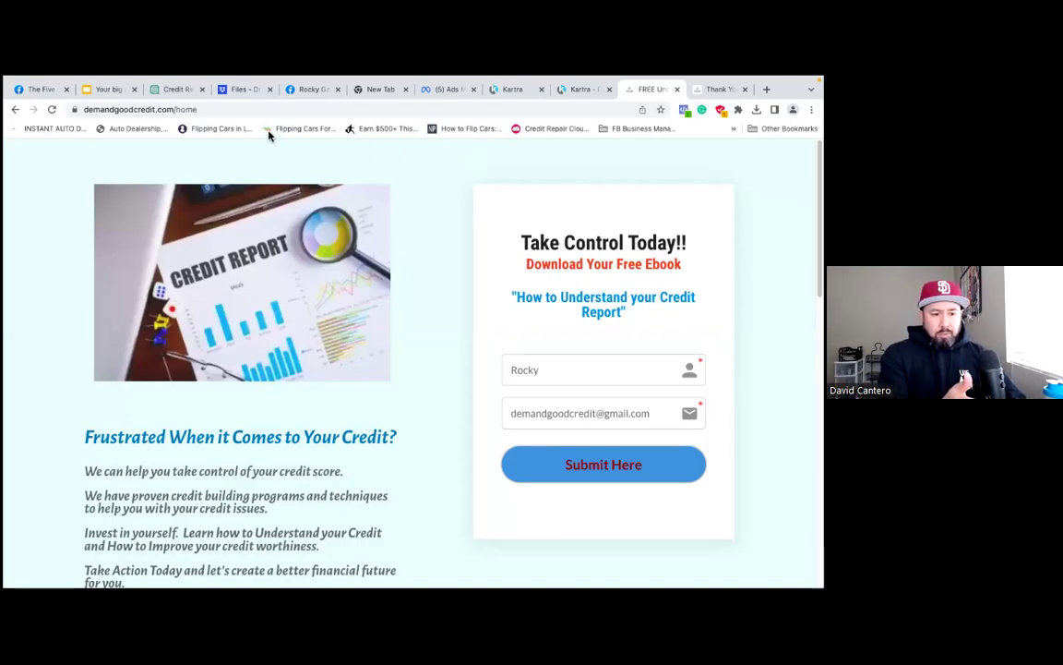
double_click(192, 112)
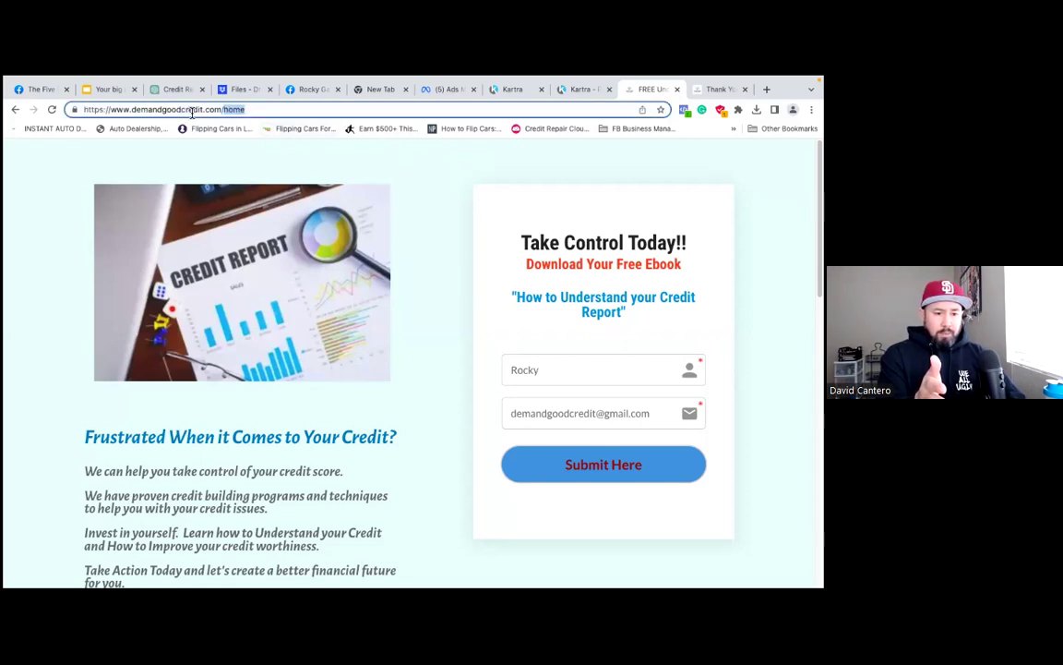
left_click(250, 109)
left_click_drag(250, 109, 127, 109)
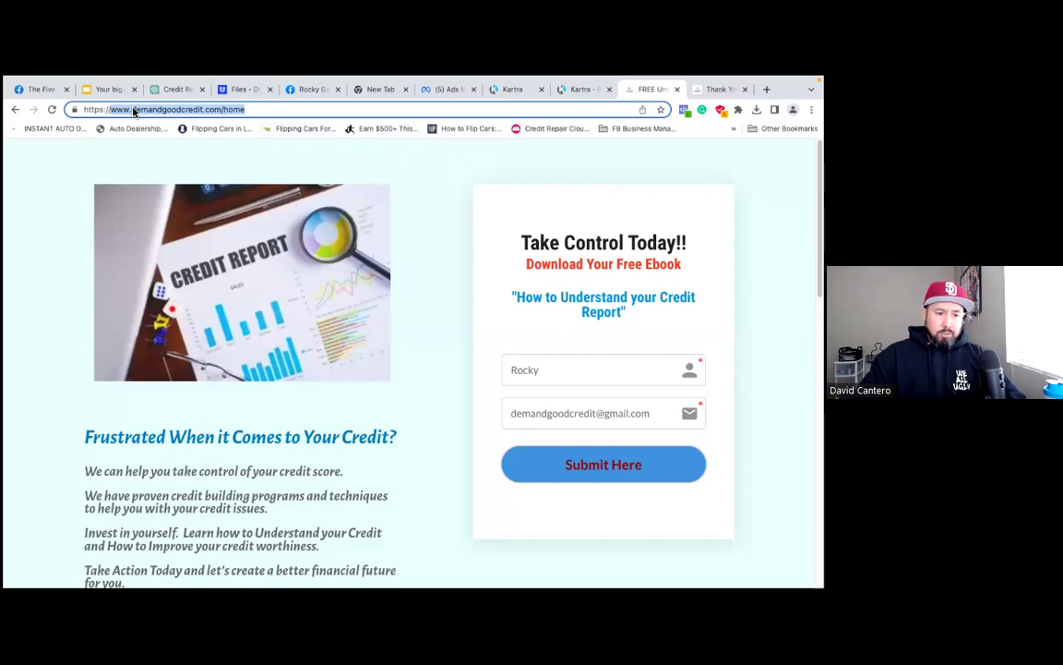
left_click(134, 109)
left_click_drag(133, 109, 240, 109)
key("ctrl+c")
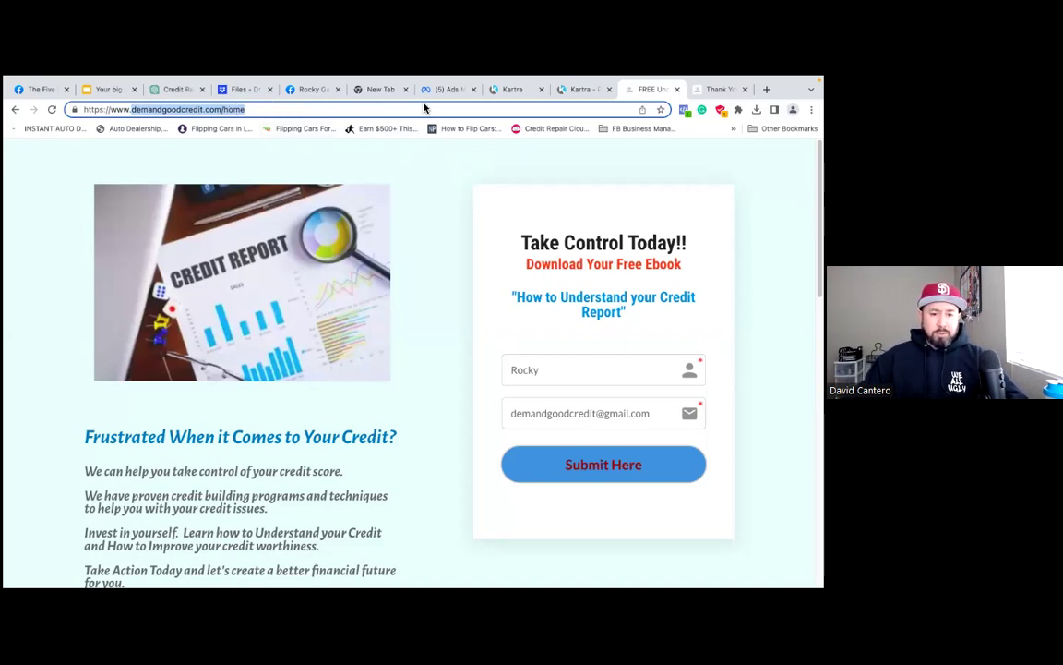
In the website custom audience, add demandgoodcredit.com/home as the value the visited URL must contain
left_click(447, 89)
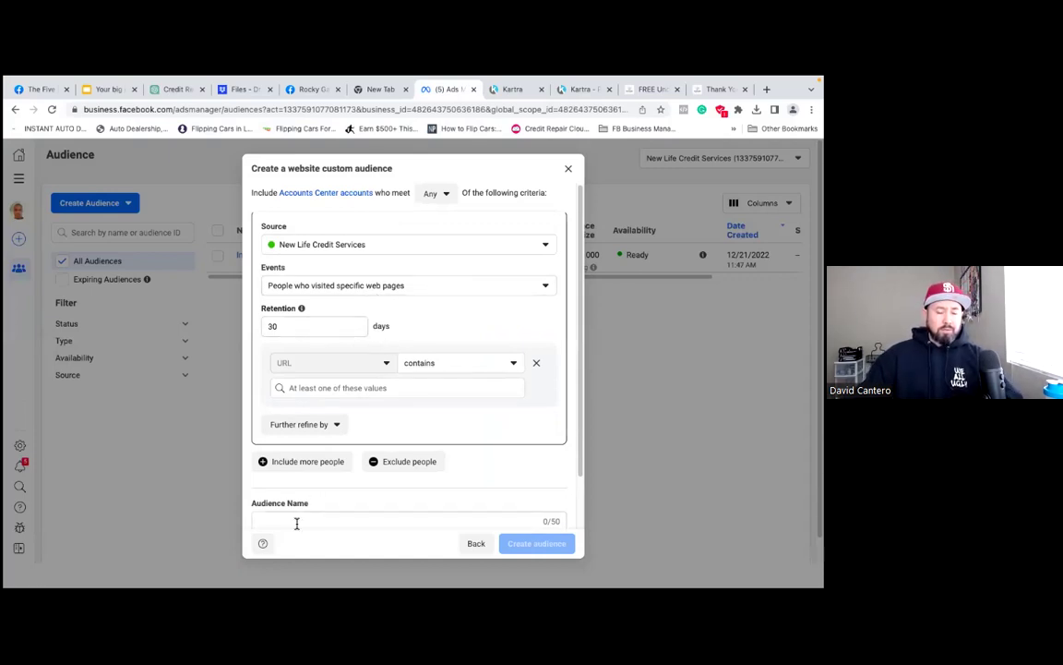
scroll(577, 469, "down", 2)
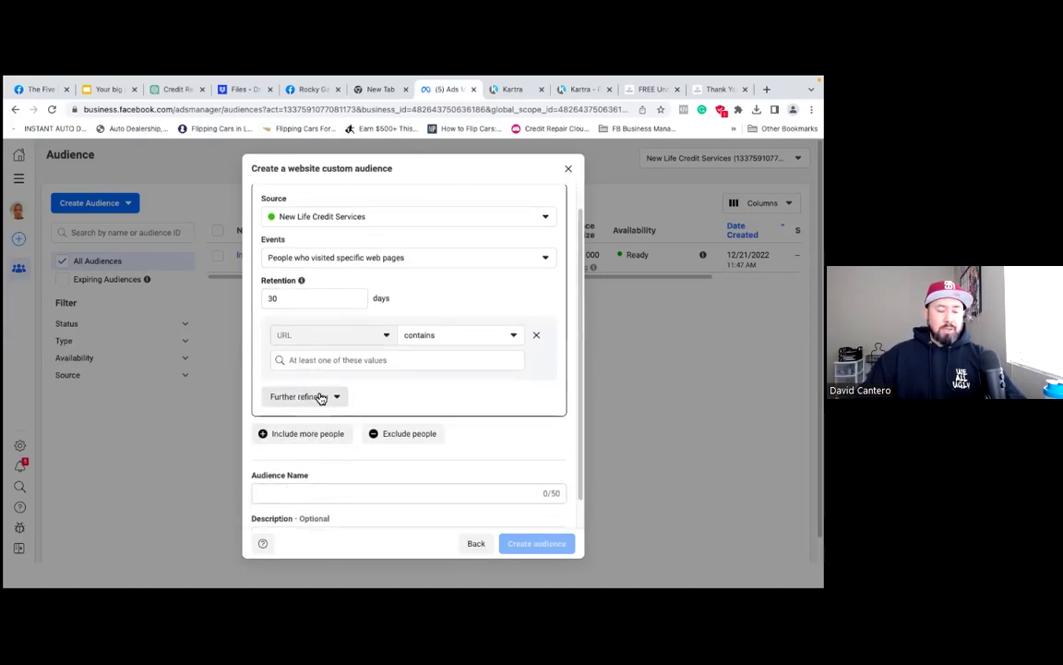
left_click(325, 361)
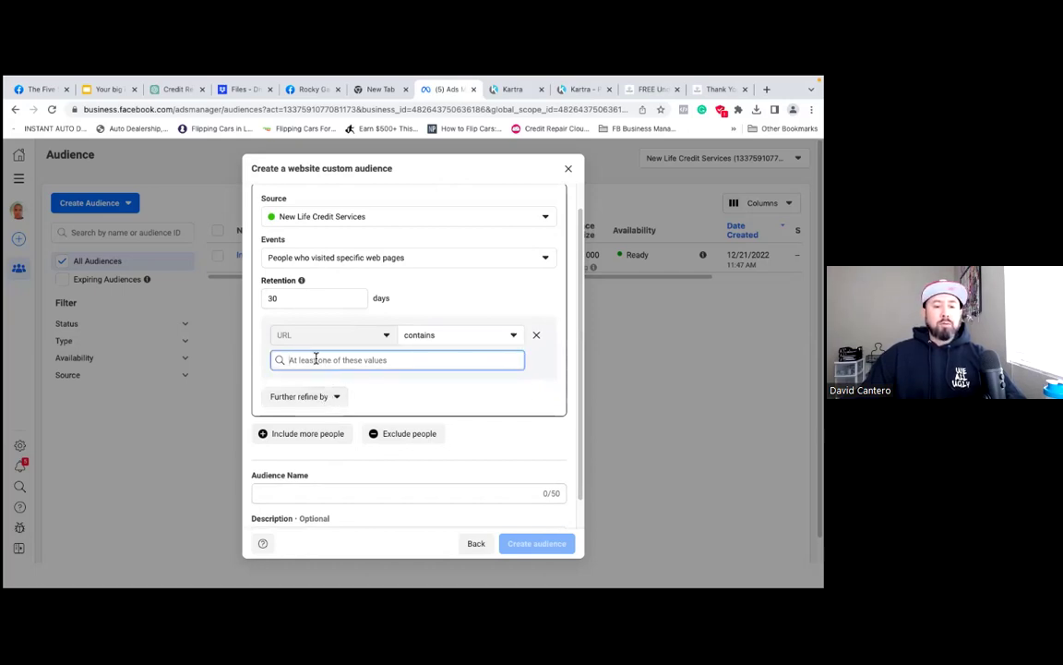
key("ctrl+v")
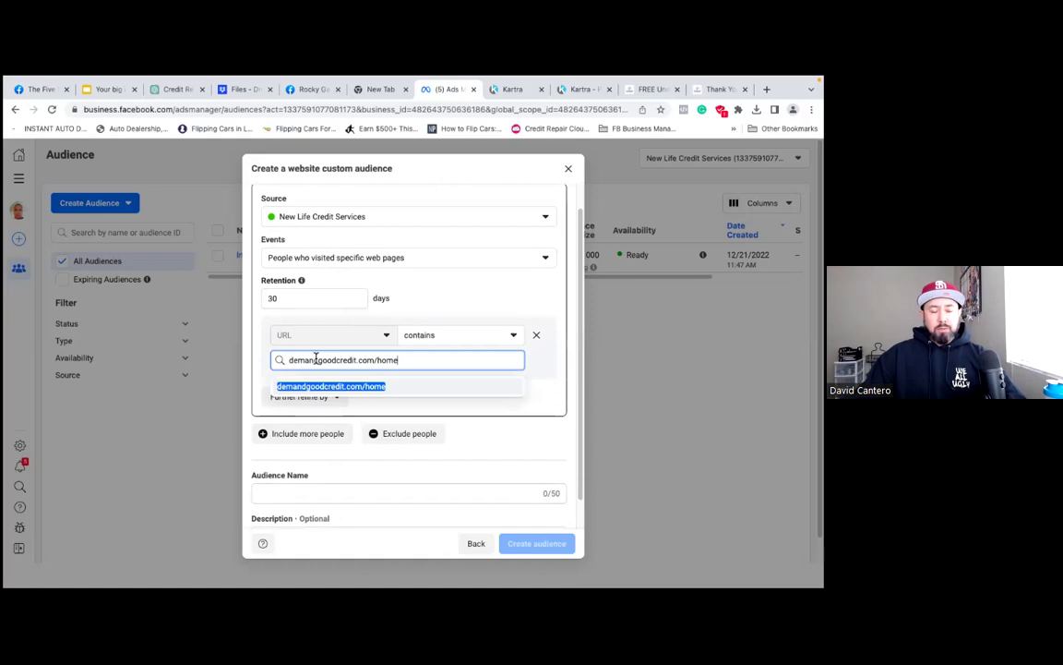
left_click(402, 388)
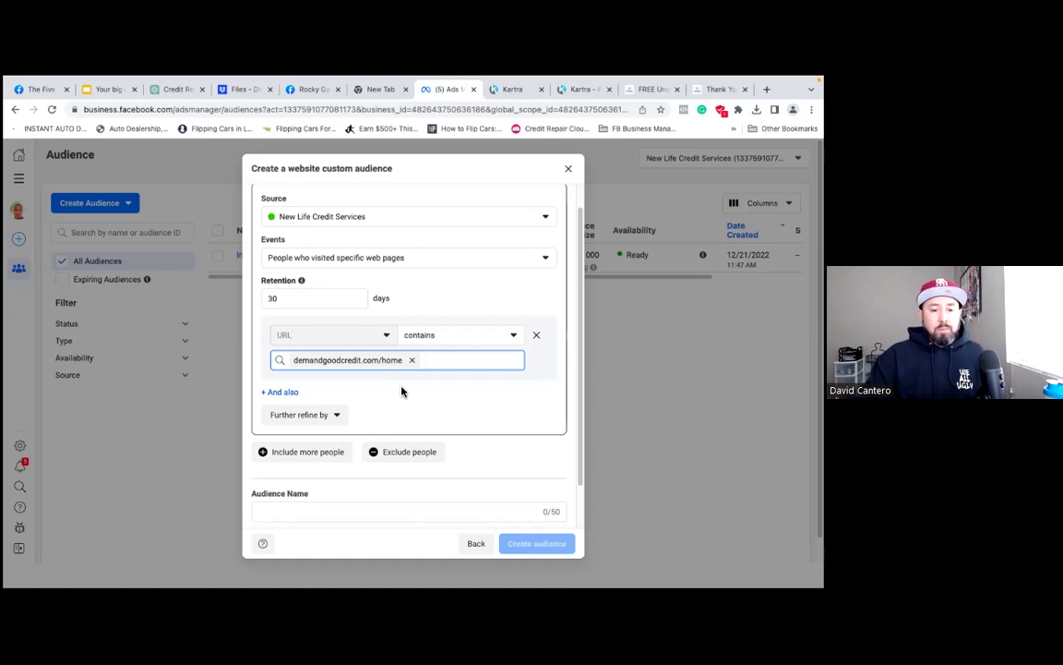
Add an exclusion group to the audience and set the included visitors' retention to 180 days
left_click(391, 457)
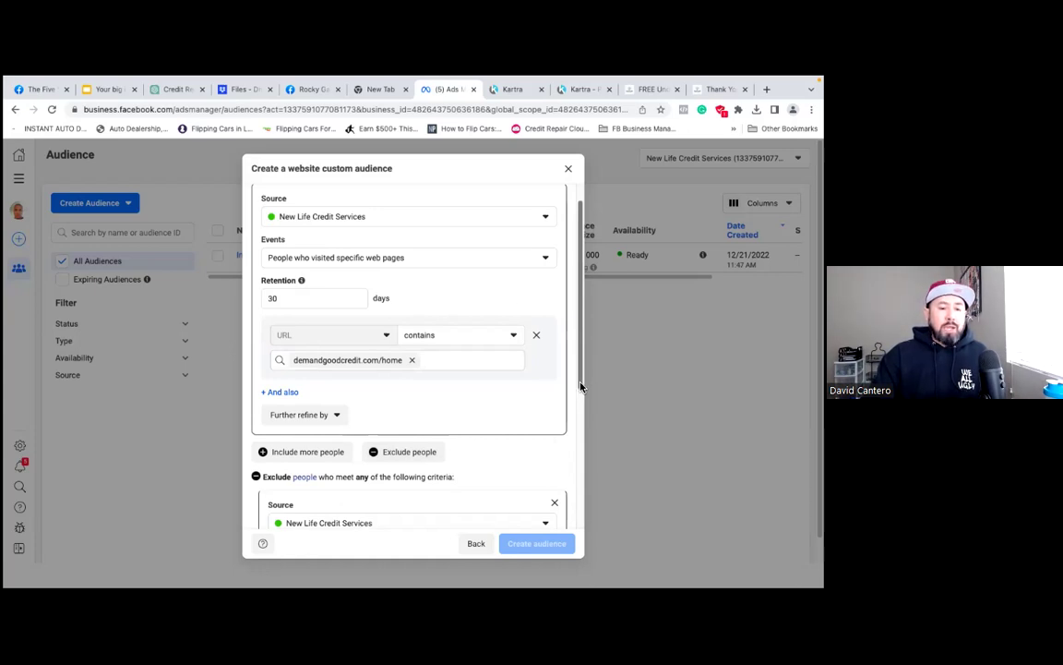
left_click(279, 299)
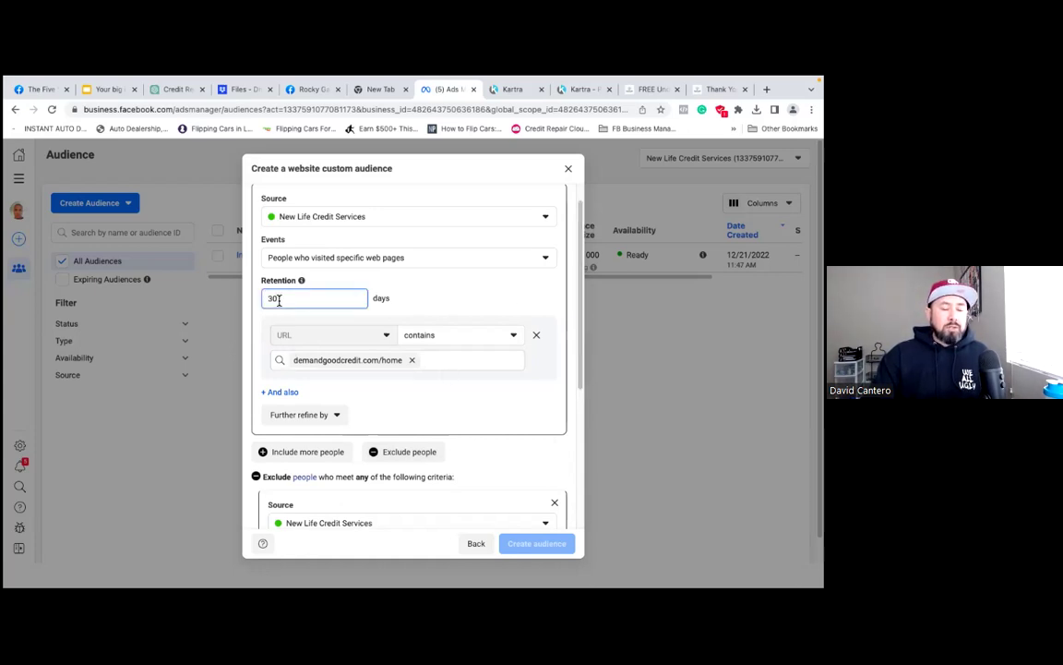
key("BackSpace")
key("BackSpace")
type("1")
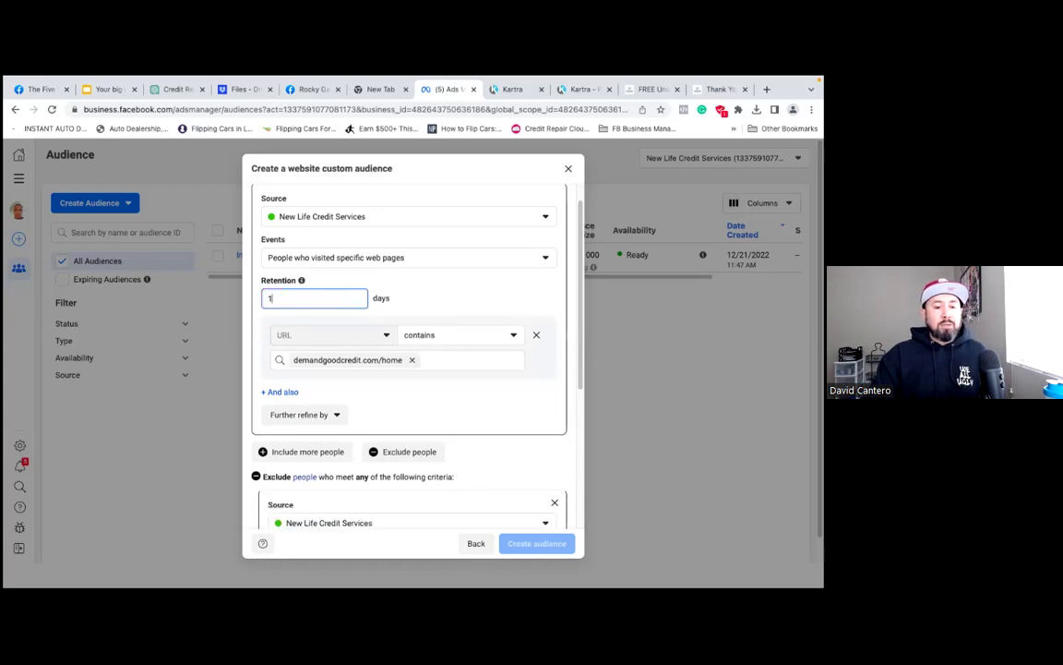
type("80")
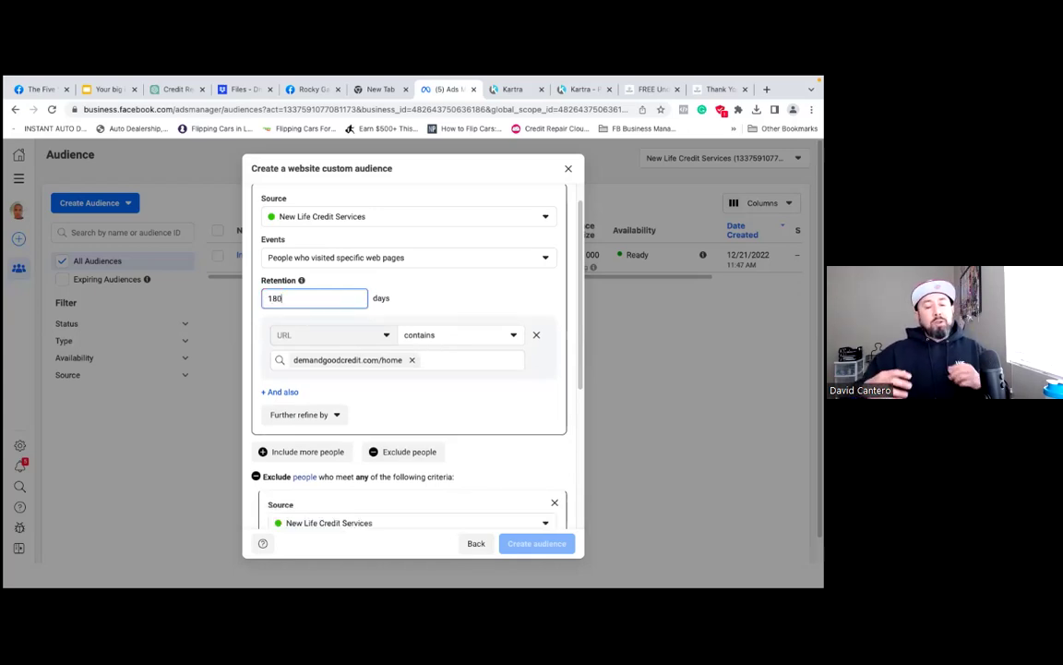
Set the exclusion group's event to "People who visited specific web pages"
left_click_drag(579, 380, 580, 409)
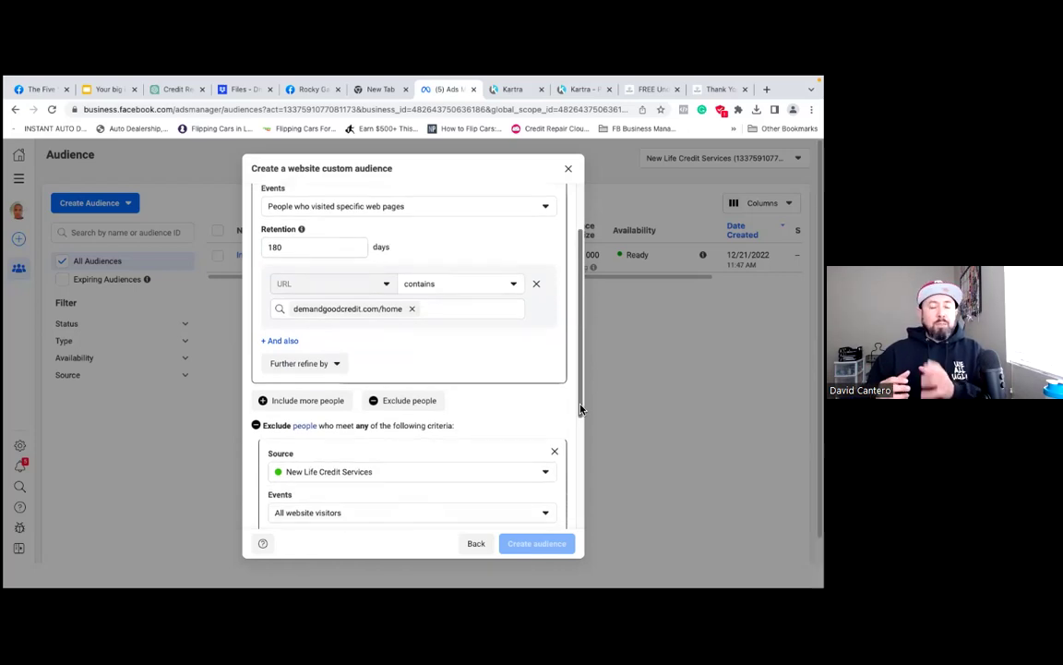
left_click_drag(581, 409, 581, 421)
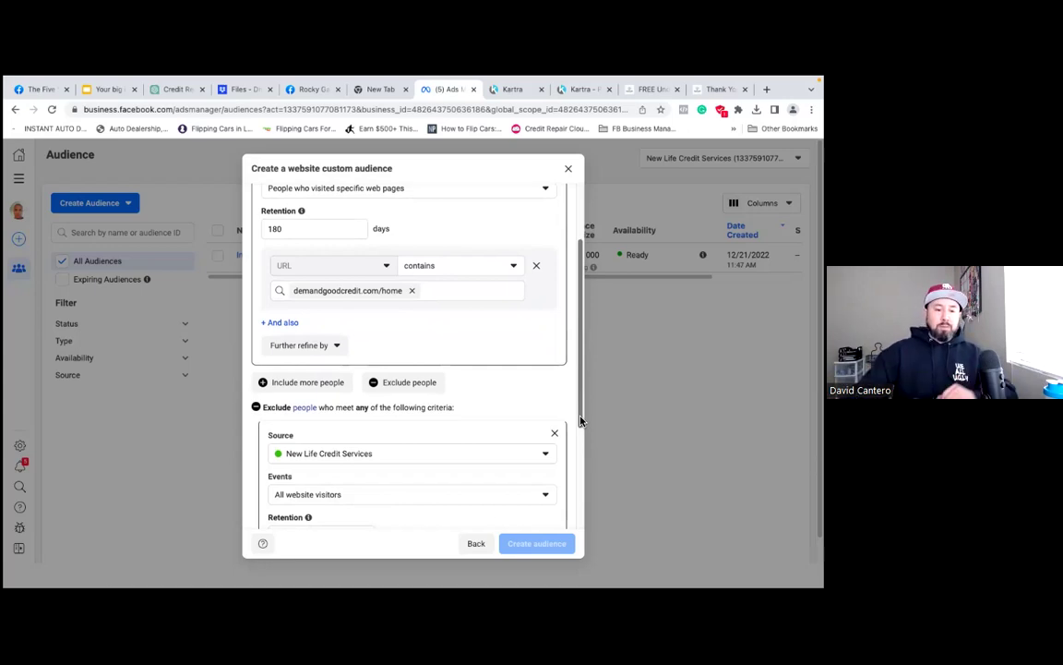
scroll(581, 421, "down", 1)
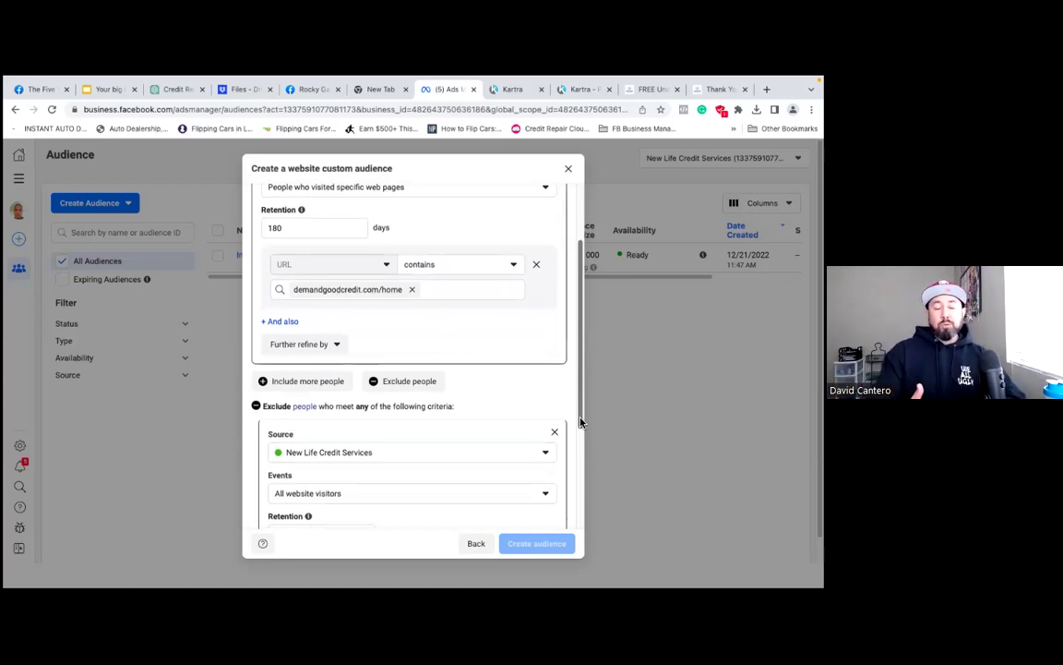
scroll(581, 421, "down", 1)
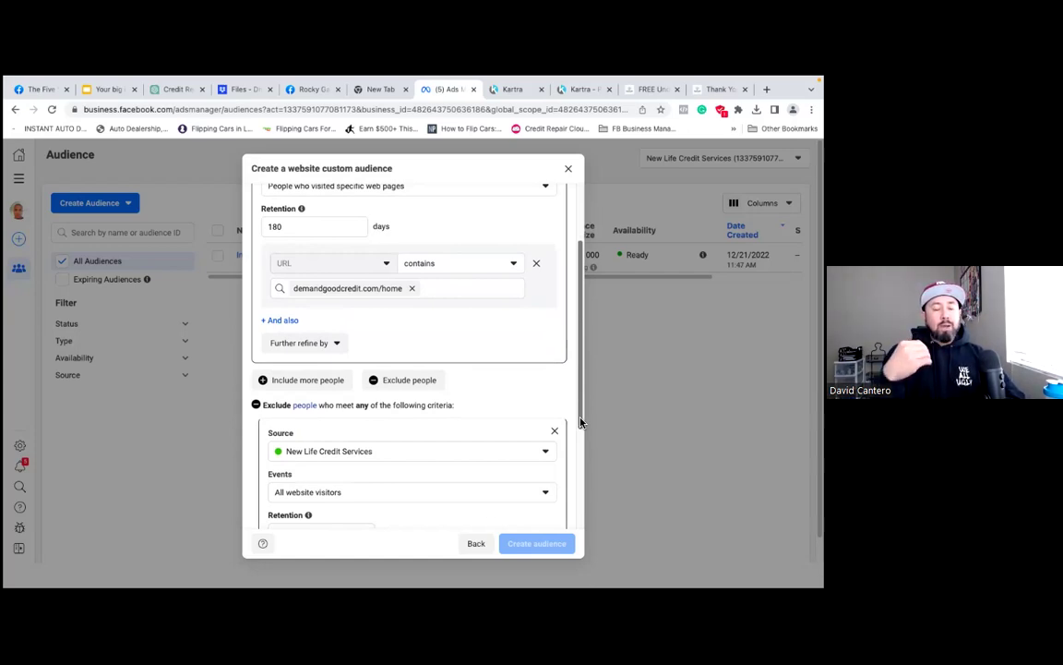
scroll(581, 421, "down", 1)
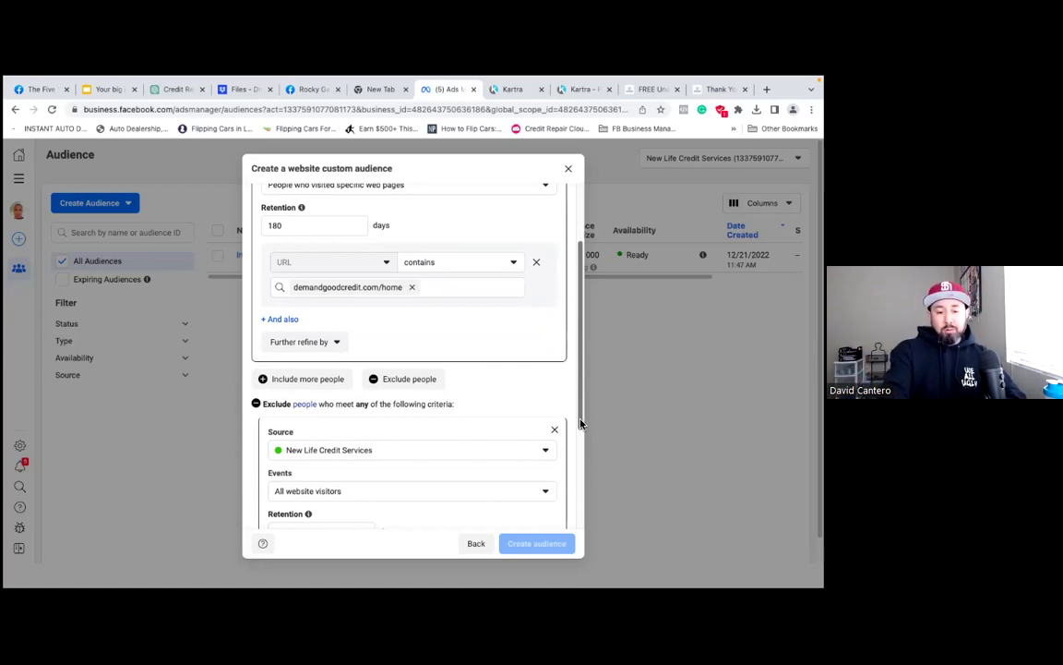
left_click_drag(580, 423, 580, 511)
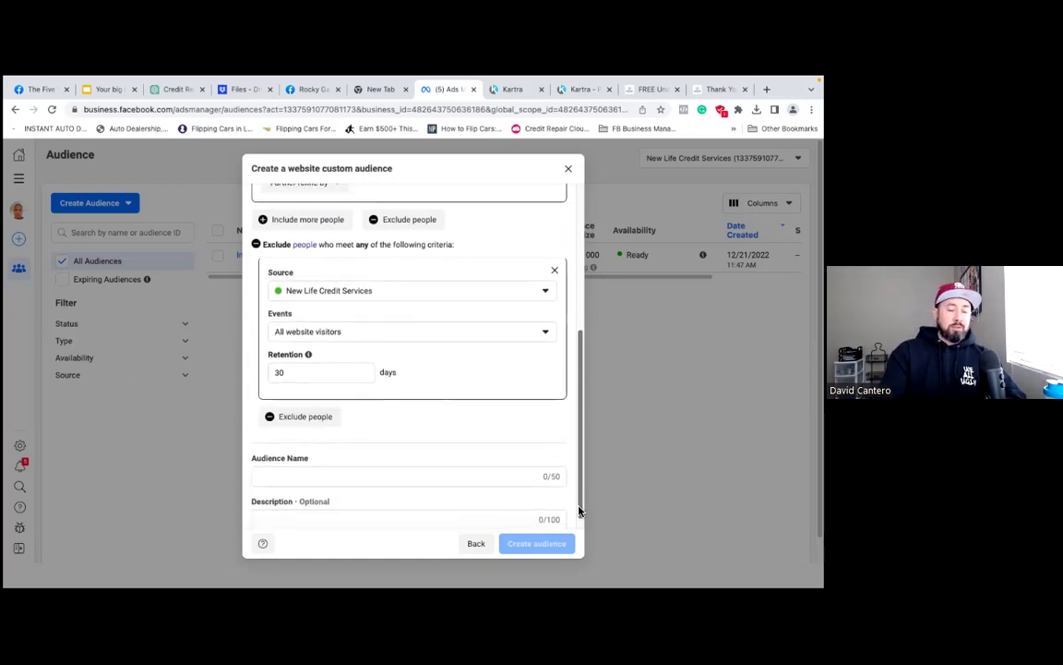
left_click(546, 334)
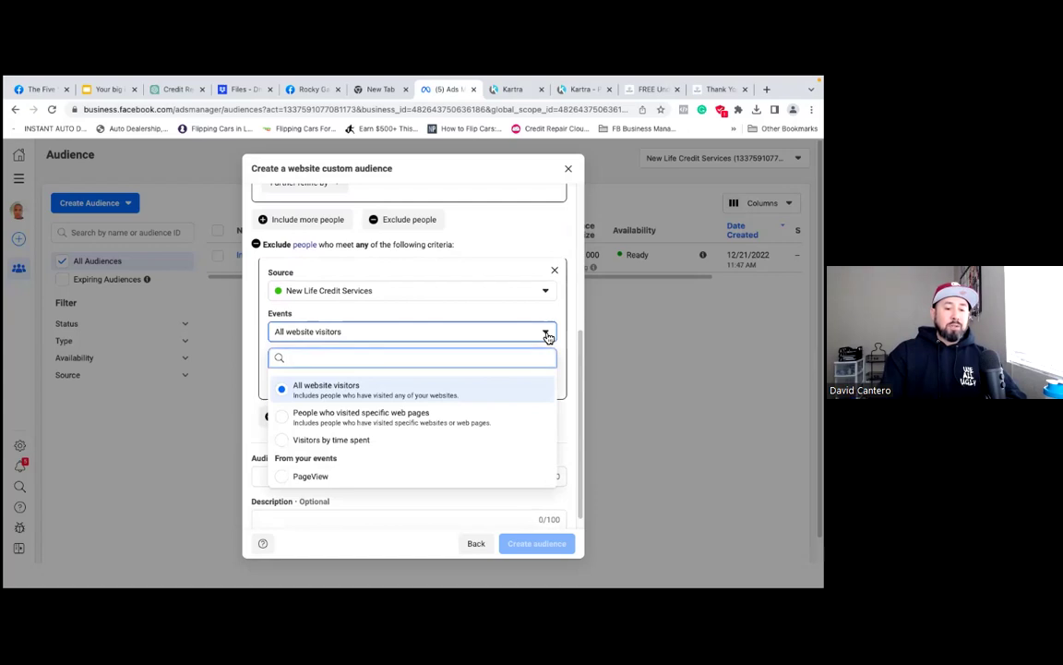
left_click(486, 421)
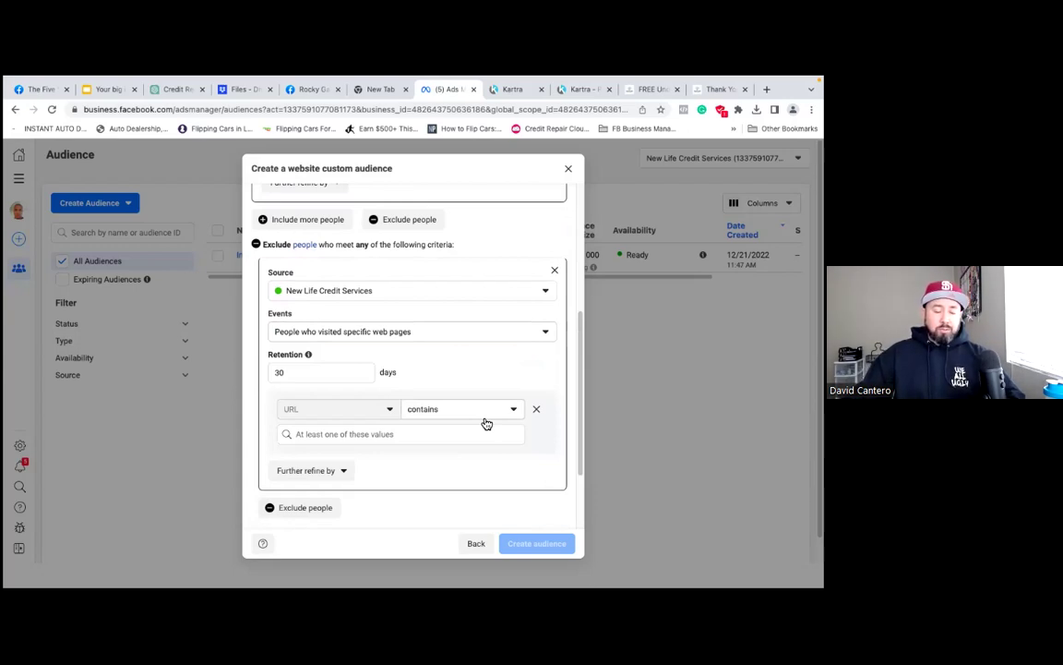
Set the exclusion group's retention to 180 days
left_click(290, 372)
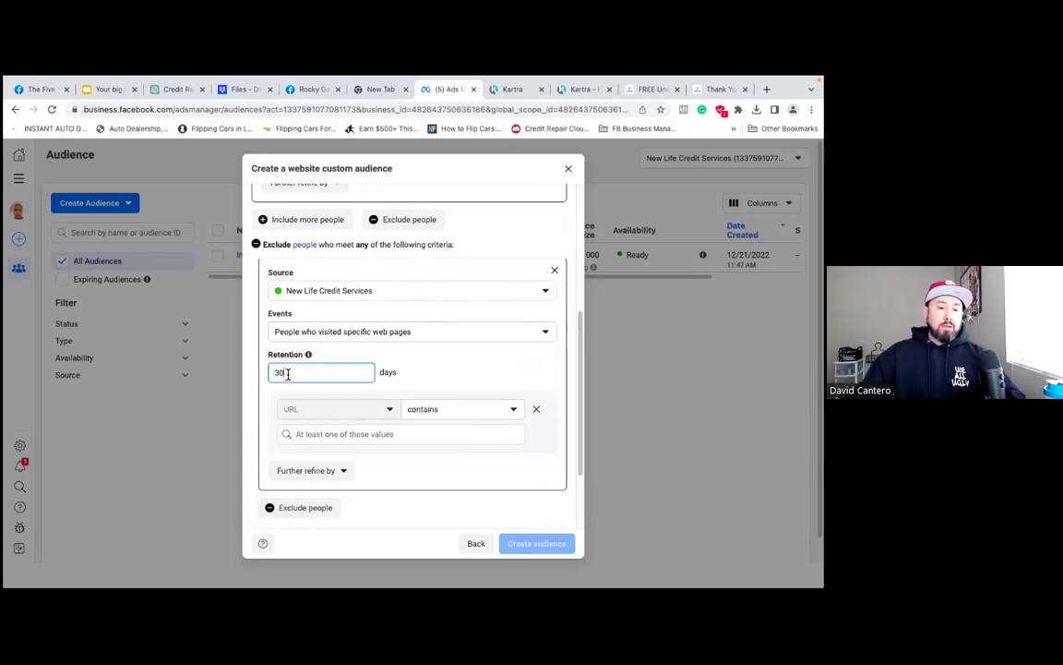
key("BackSpace")
key("BackSpace")
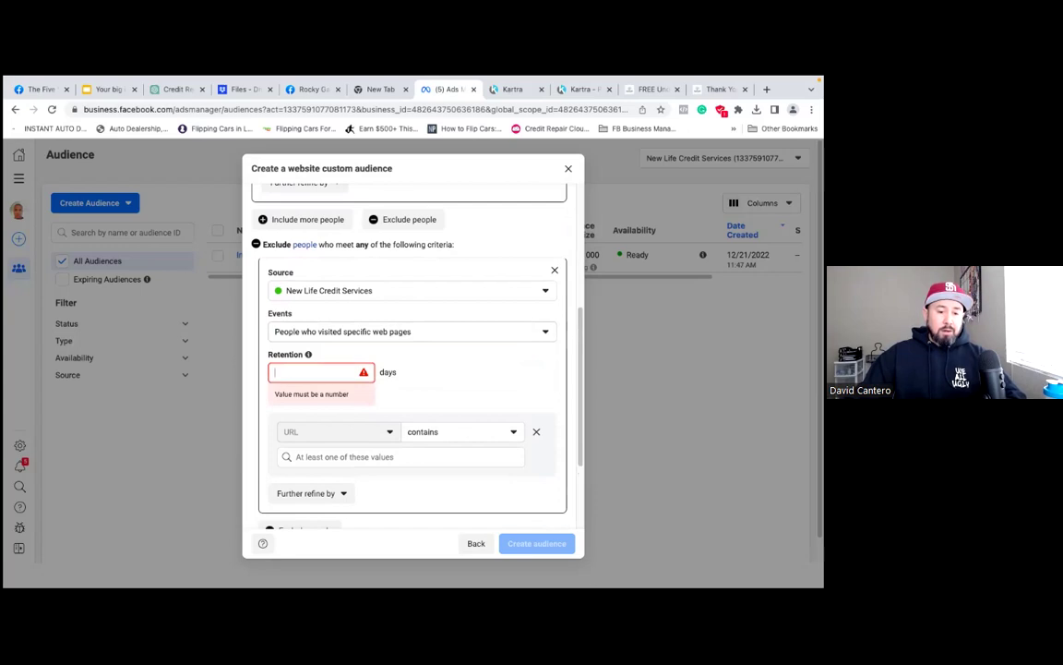
type("180")
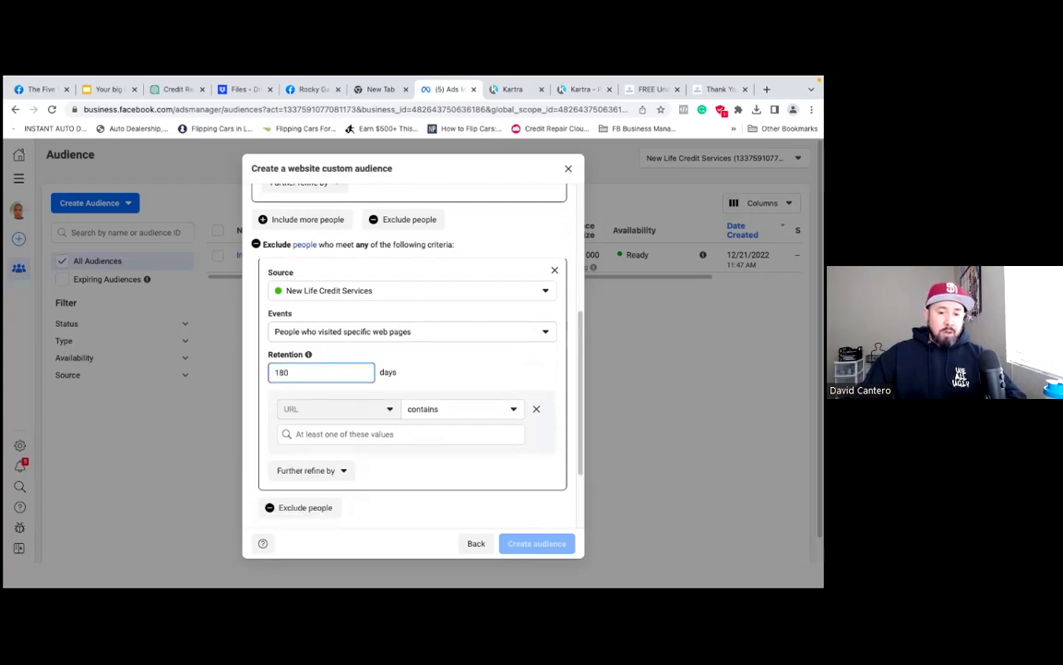
Copy the thank-you page's address and add demandgoodcredit.com/ScheduleCallNow as the URL value the exclusion group must contain
left_click(479, 436)
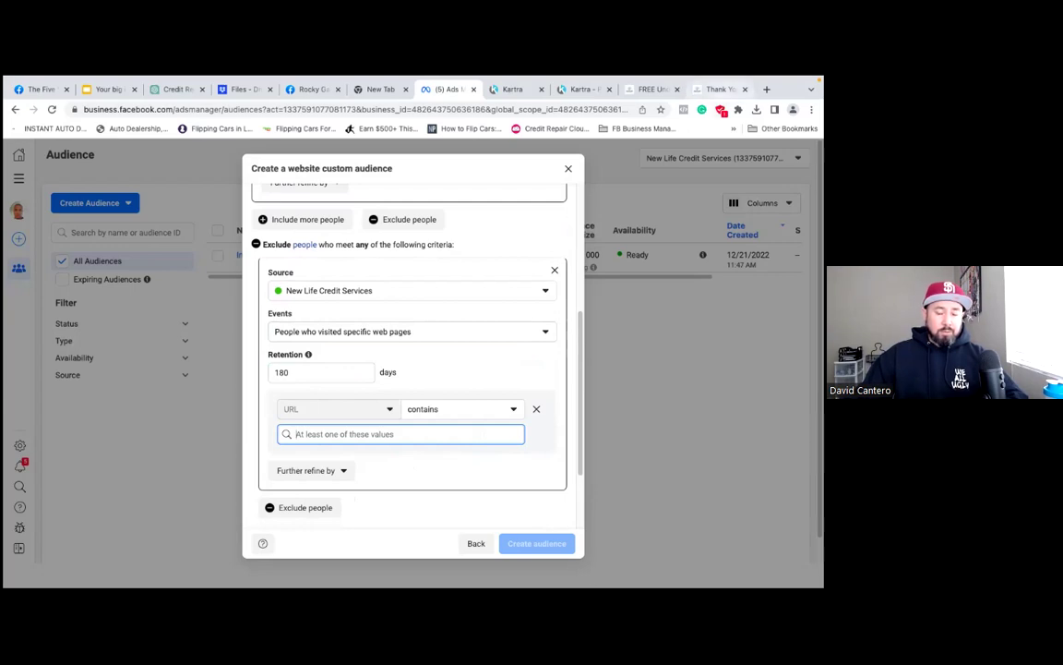
key("super+9")
double_click(211, 109)
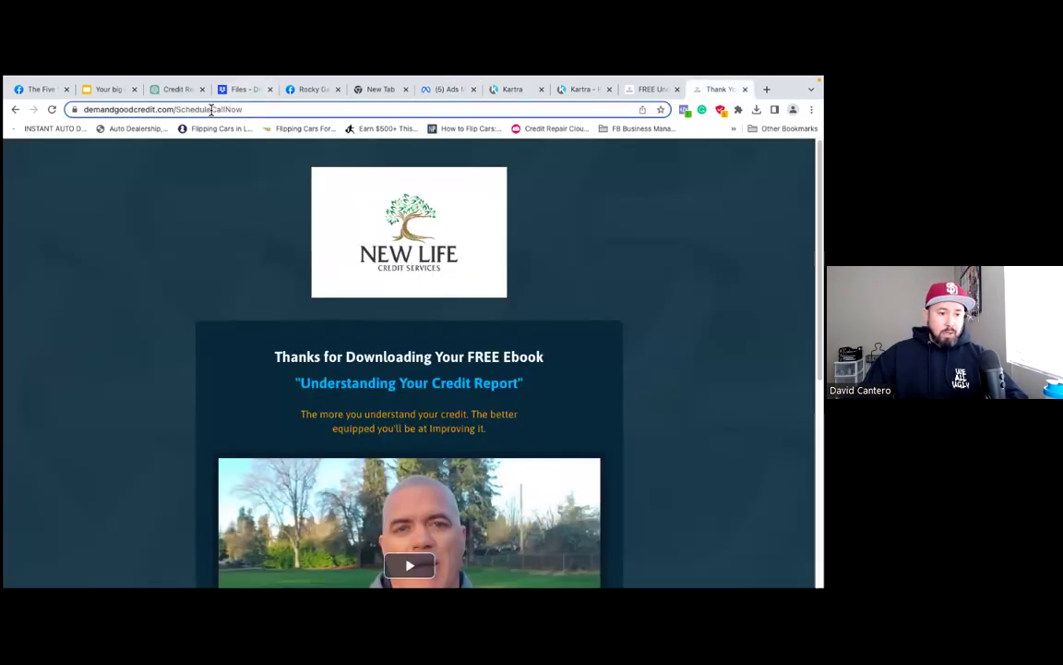
left_click(133, 109)
left_click_drag(133, 109, 290, 109)
key("ctrl+c")
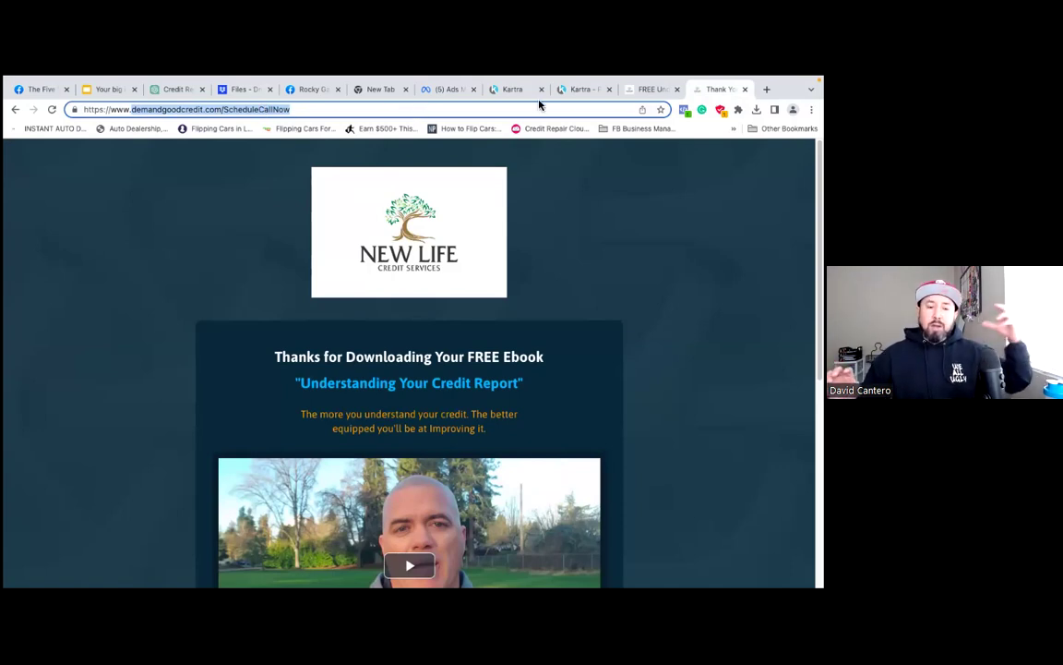
left_click(451, 91)
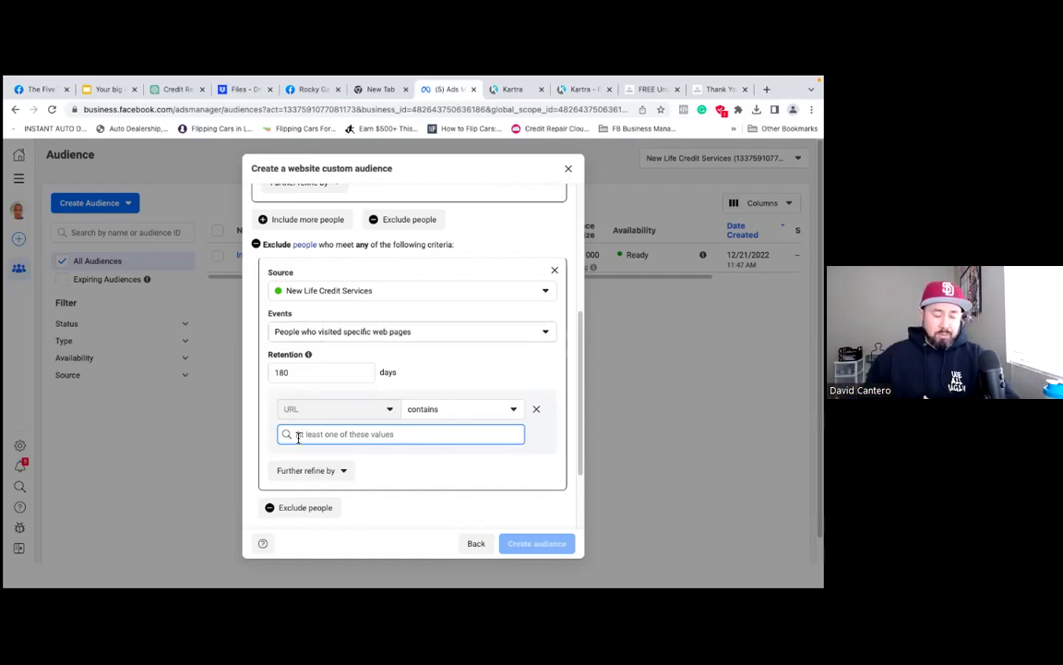
key("ctrl+v")
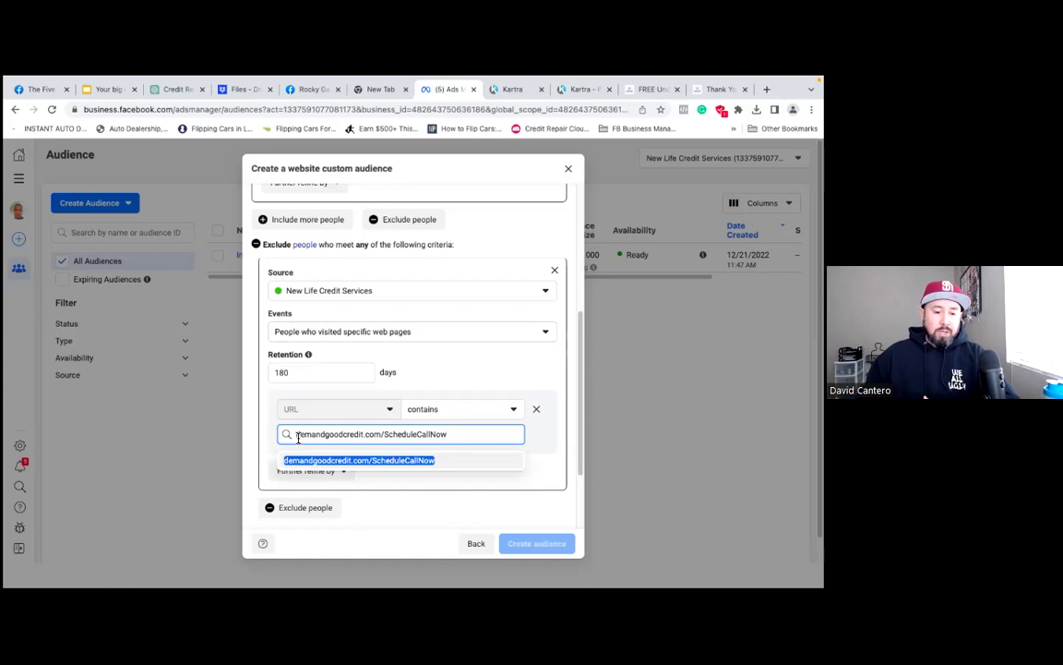
left_click(303, 459)
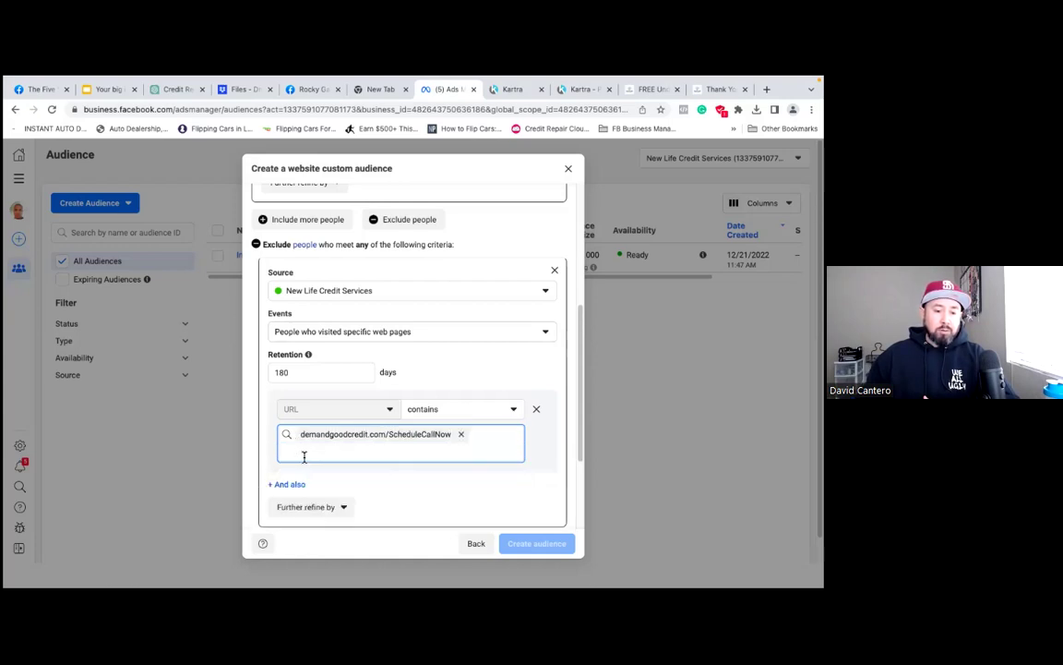
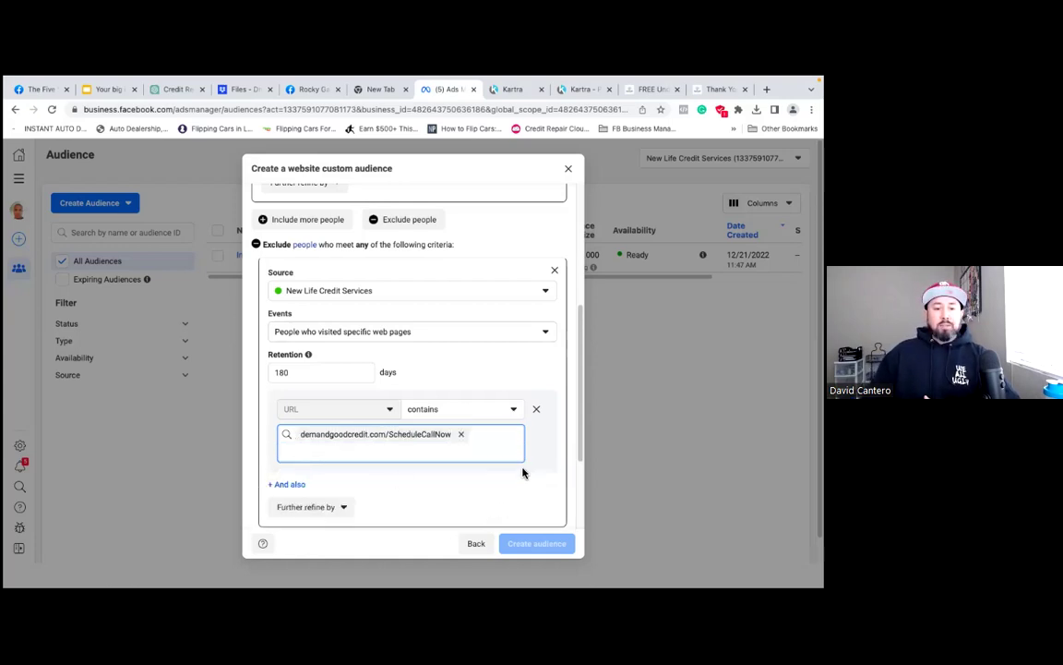
Name the website custom audience "Landiing Page Visitors Only"
left_click_drag(579, 450, 579, 506)
left_click(407, 478)
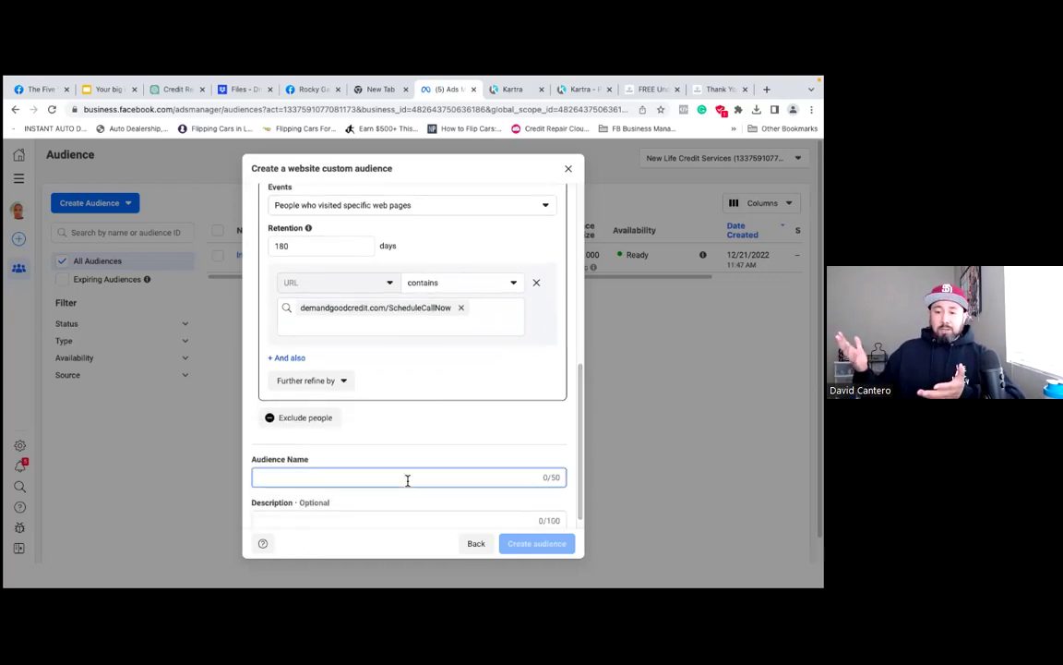
type("L")
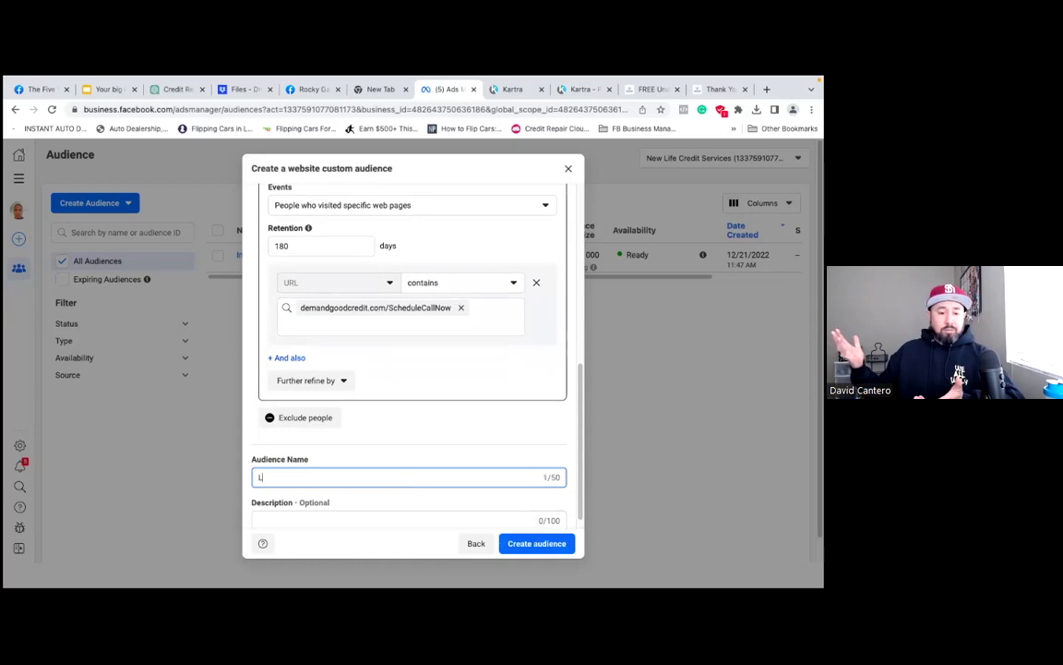
type("andii")
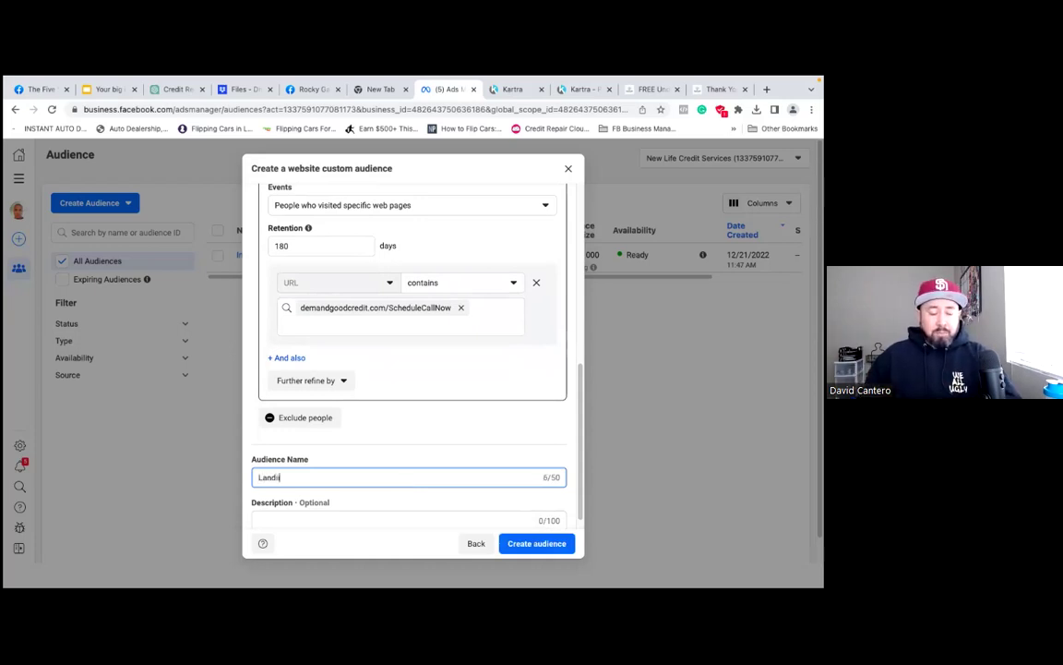
type("ng ")
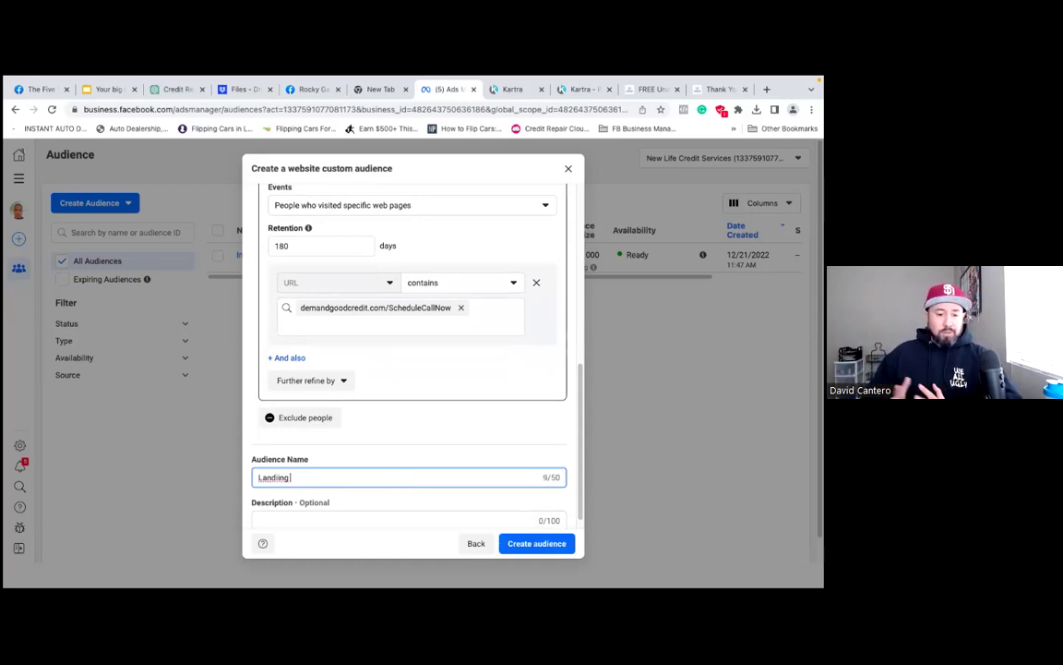
type("Page ")
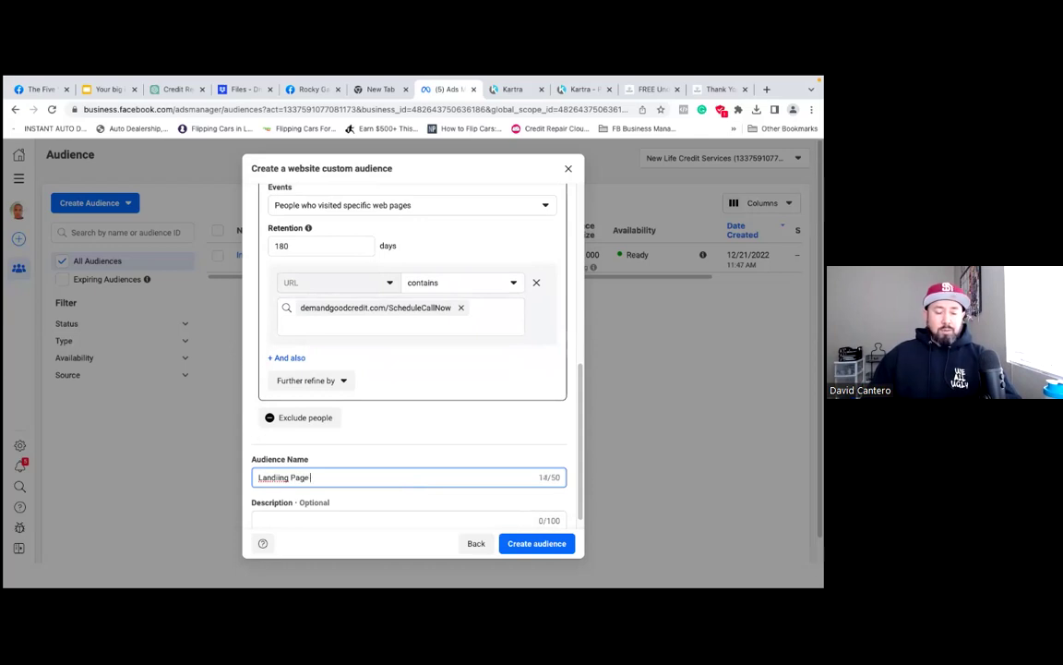
type("Visito")
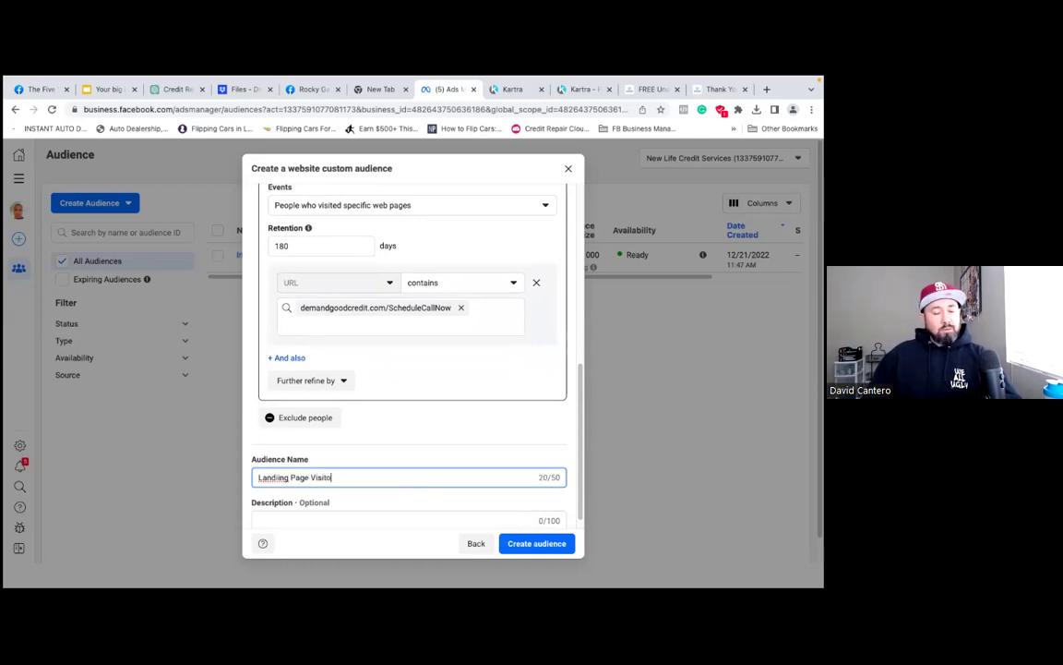
type("rs On")
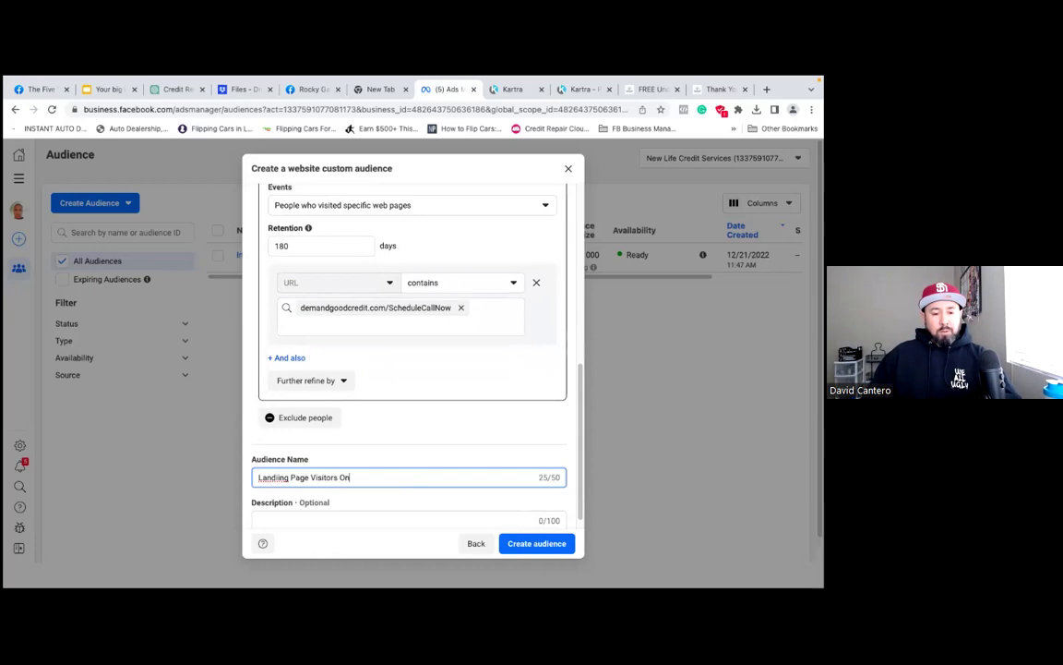
type("ly")
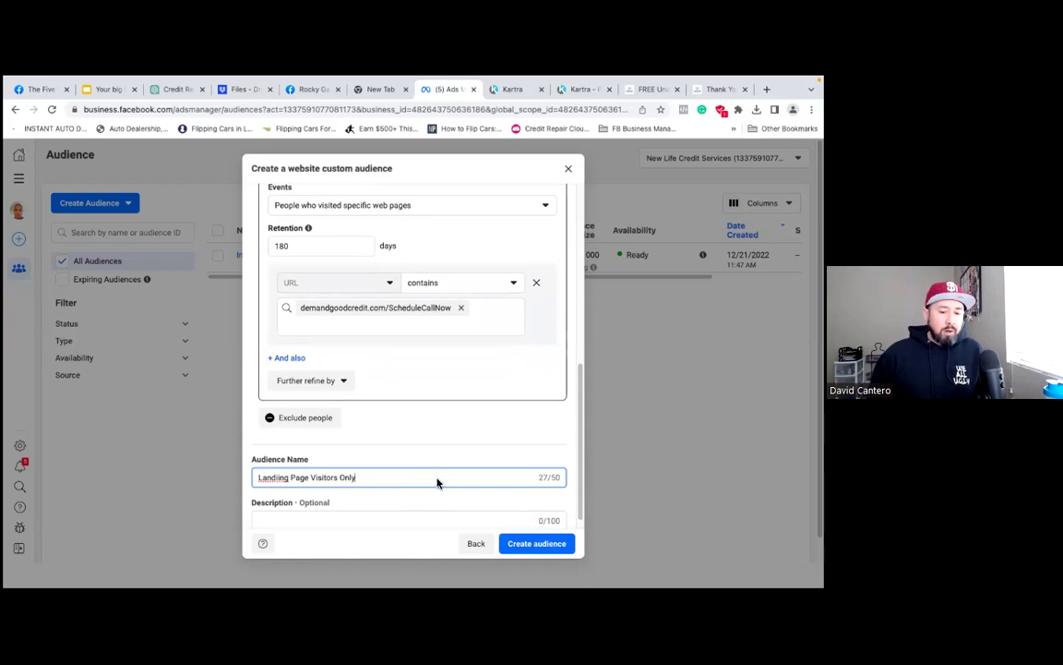
Create the landing page visitors audience and dismiss the suggested next steps
left_click_drag(579, 463, 580, 475)
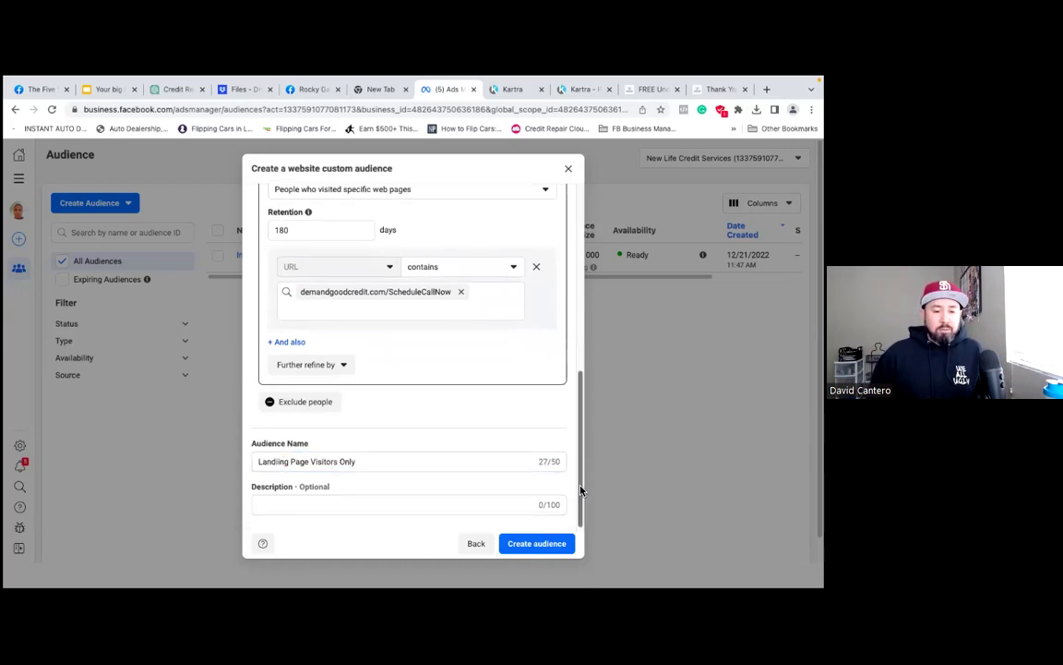
left_click(535, 544)
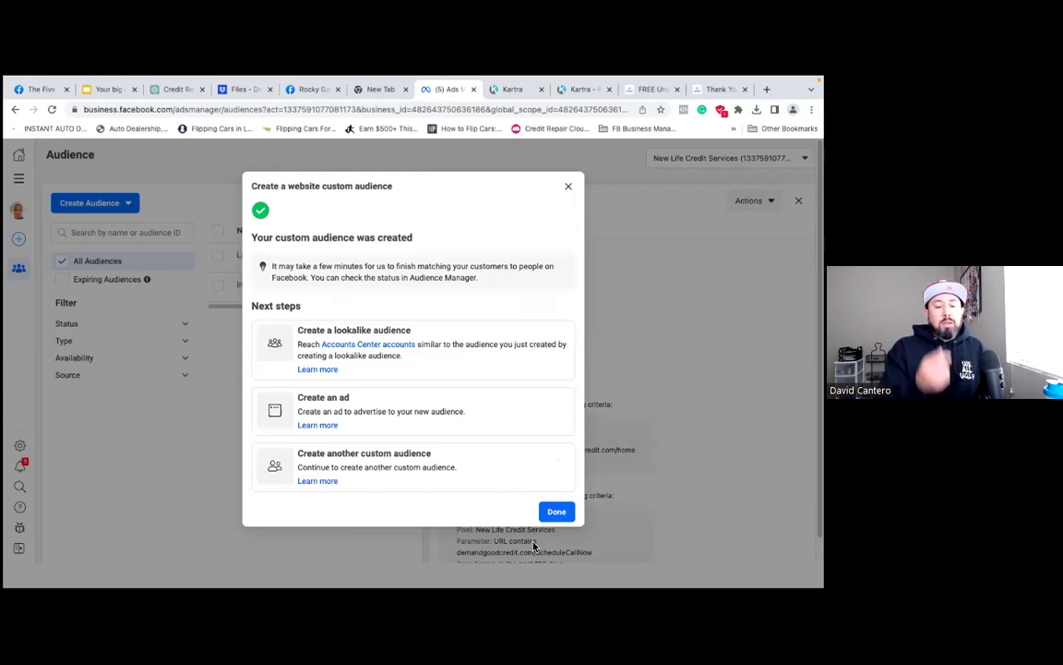
left_click(562, 511)
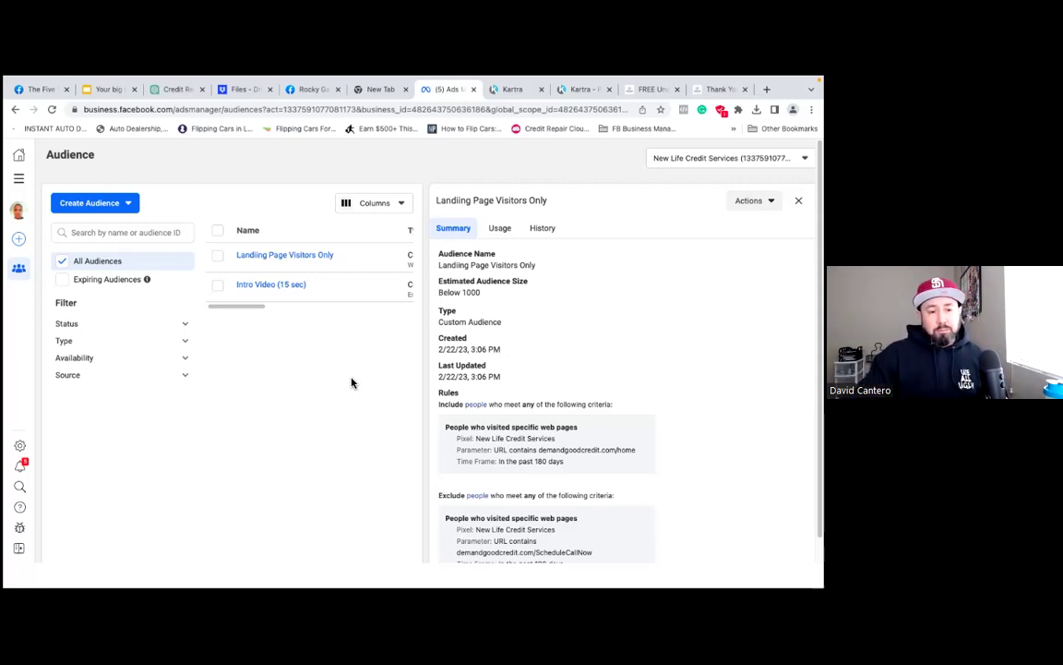
Start another custom audience with Website as its source
left_click(129, 205)
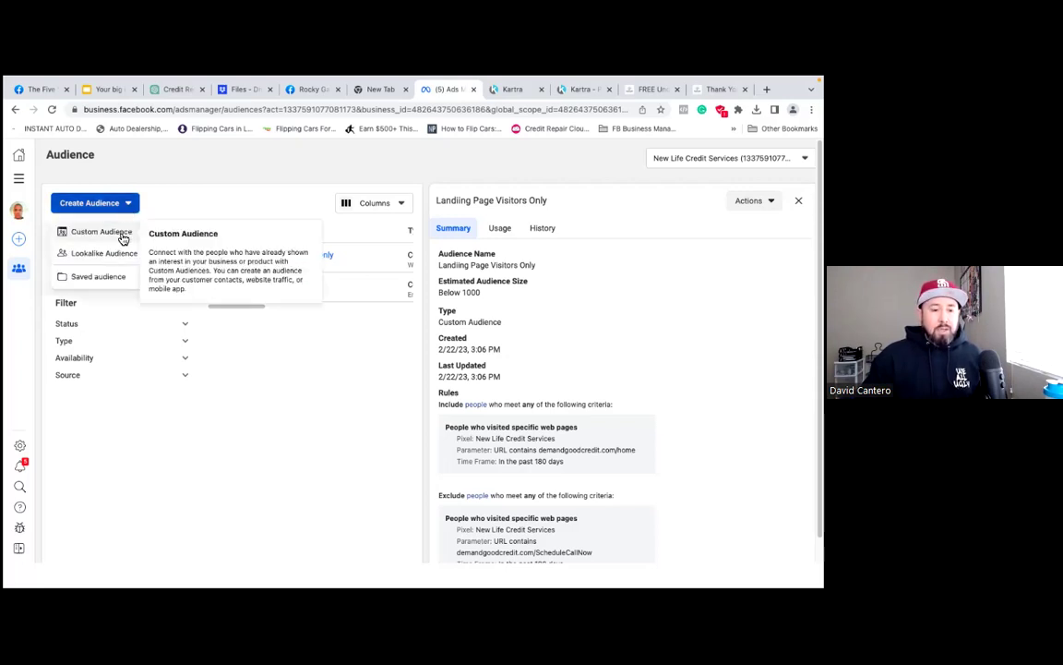
left_click(120, 233)
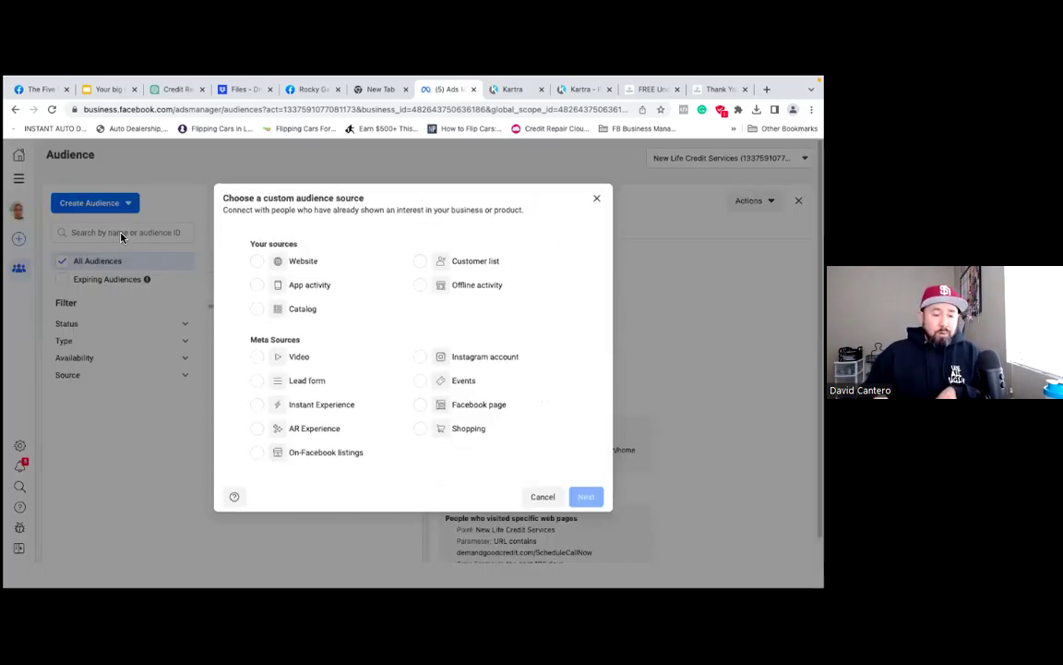
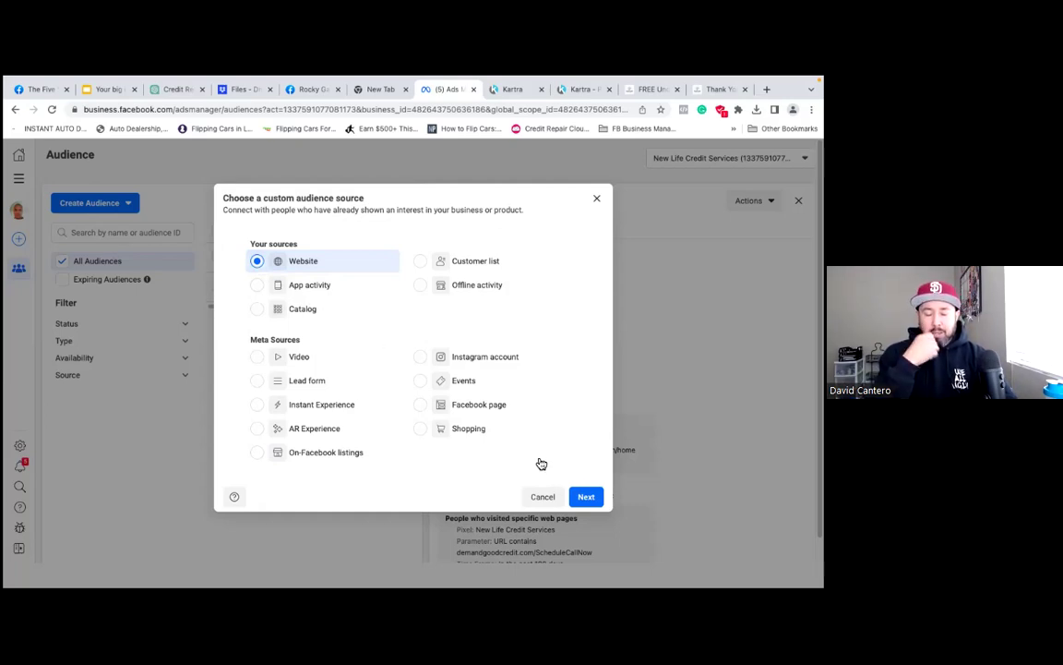
left_click(584, 497)
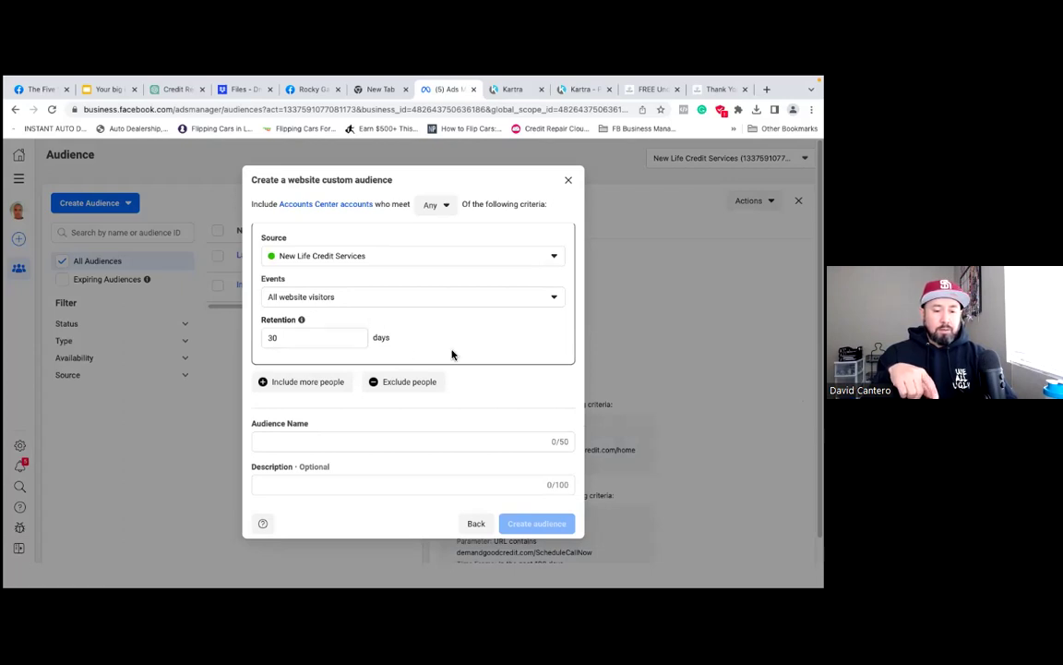
Set the new audience's event to "People who visited specific web pages" and its retention to 180 days
left_click(555, 297)
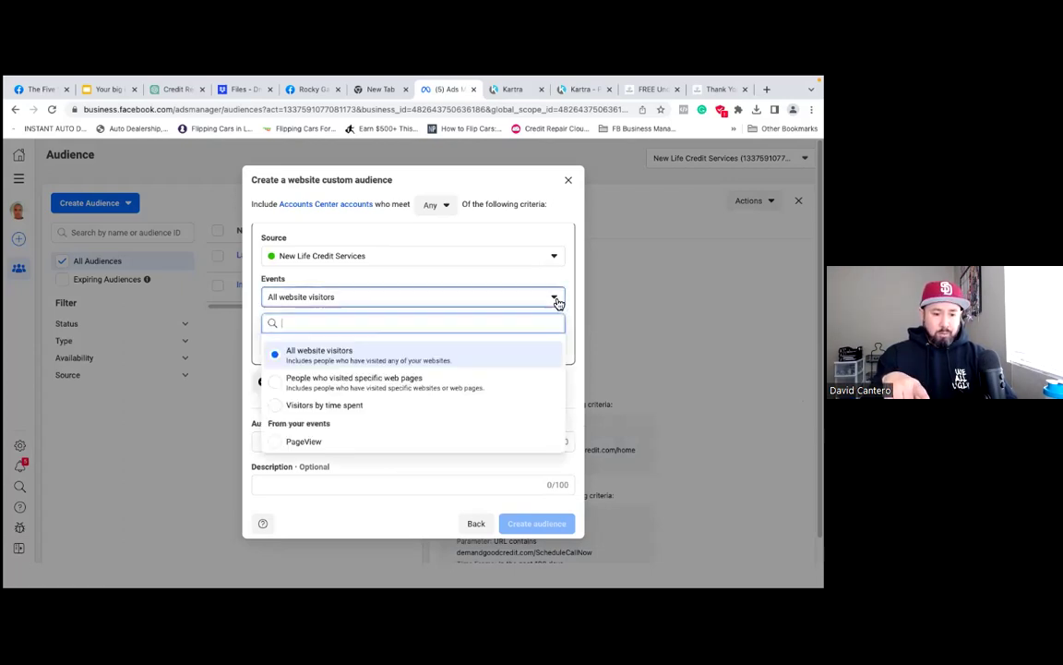
left_click(425, 391)
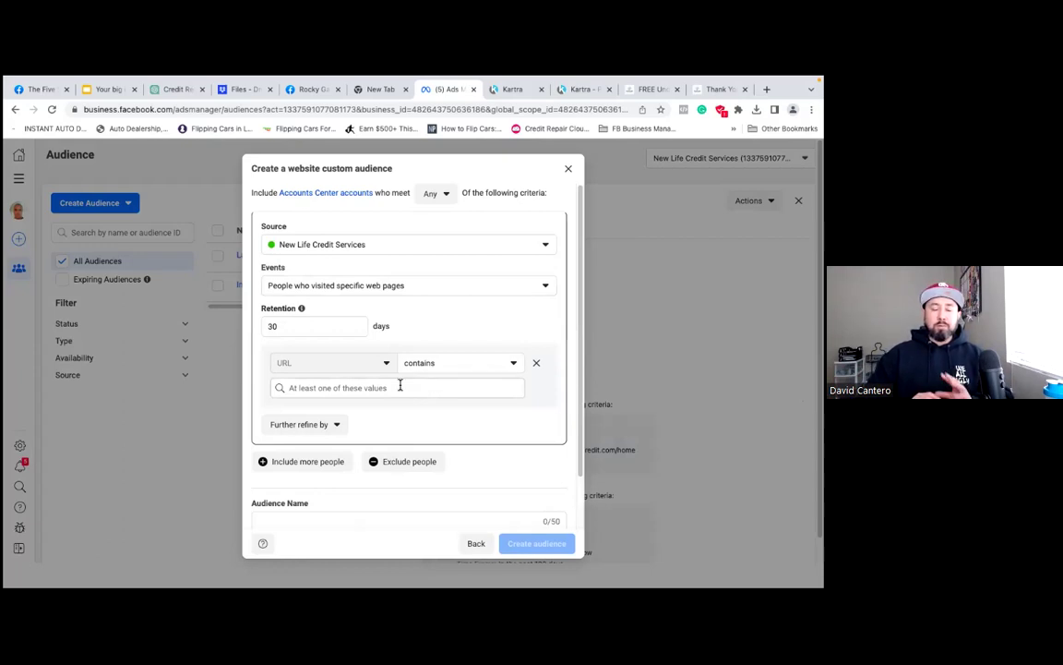
left_click(271, 327)
double_click(271, 327)
type("180")
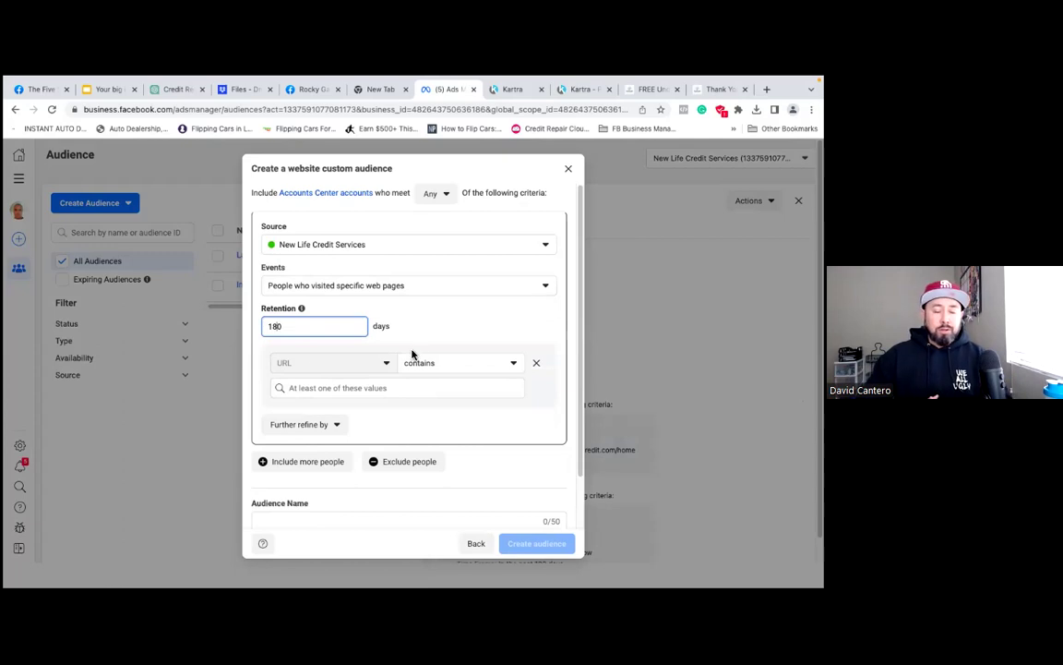
Add demandgoodcredit.com/ScheduleCallNow as the value the visited URL must contain
left_click(334, 389)
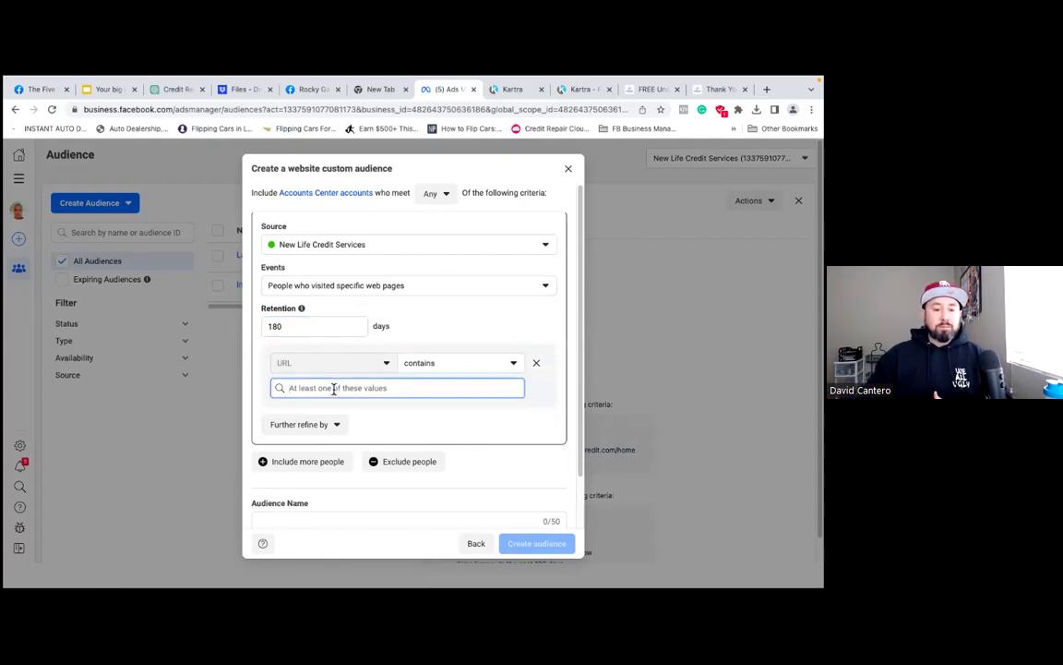
type("demandgoodcredit.com/ScheduleCallNow")
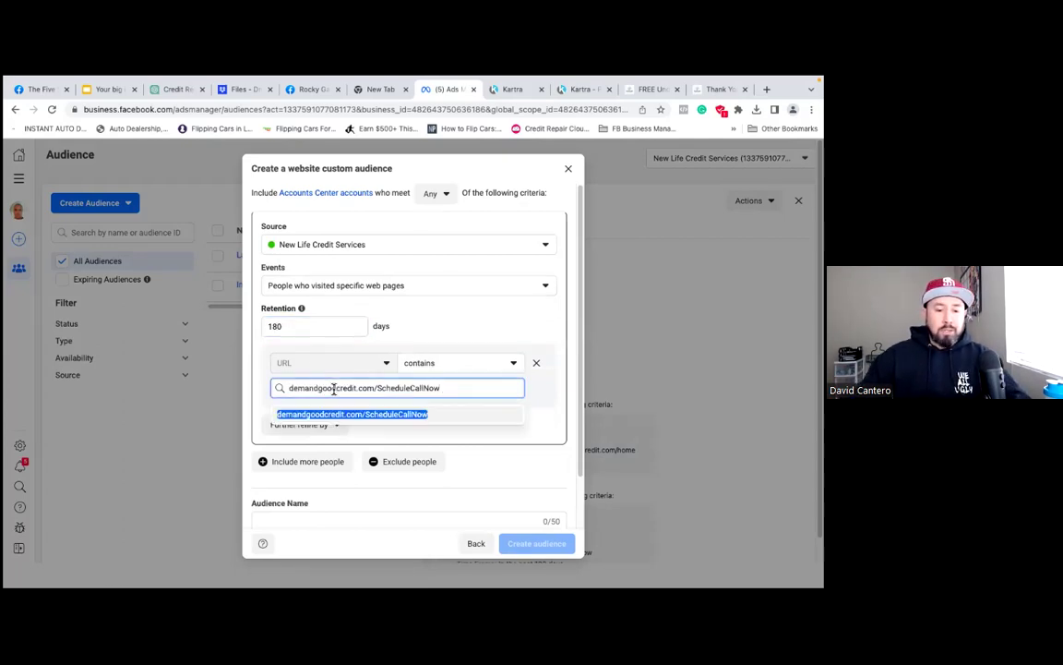
left_click(370, 414)
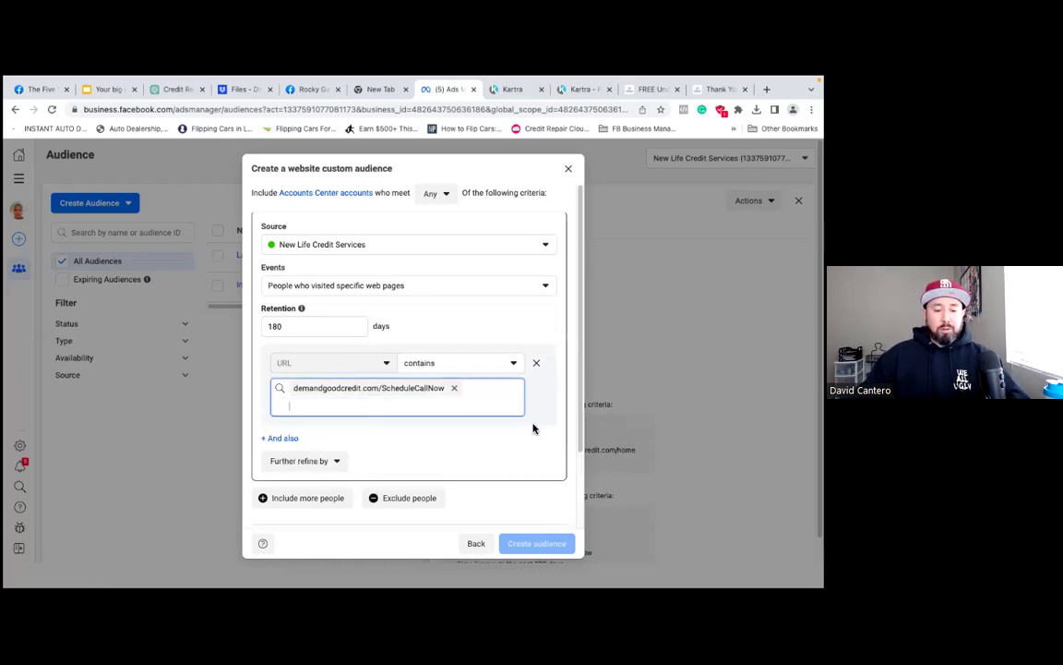
Name the new website custom audience "PDF Thank You Page ( Leads )"
left_click_drag(580, 442, 570, 517)
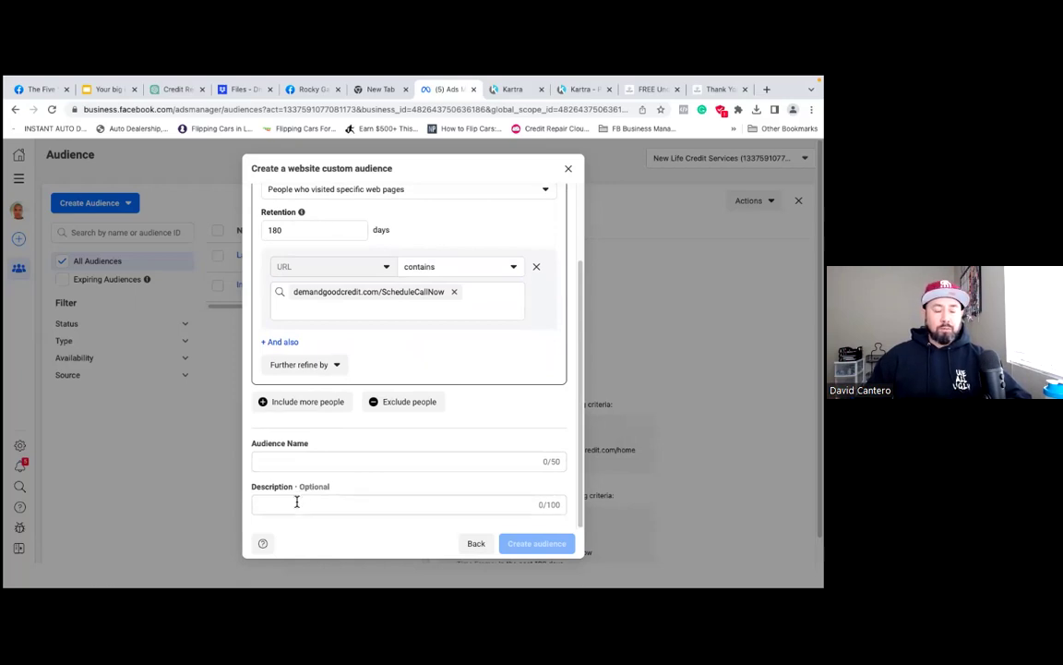
left_click(297, 462)
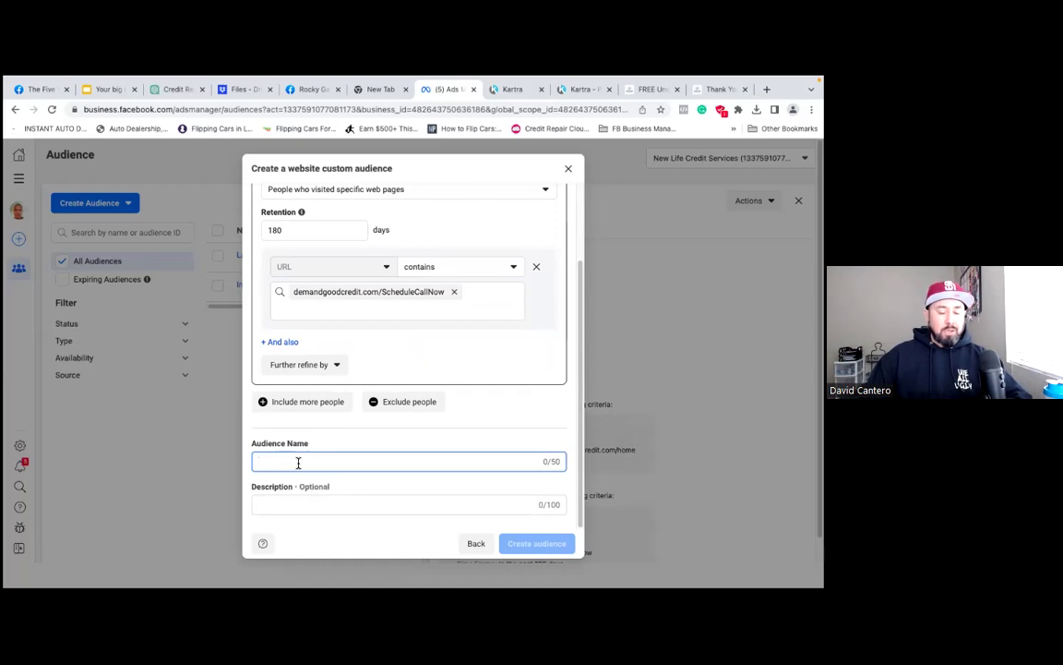
type("PDF")
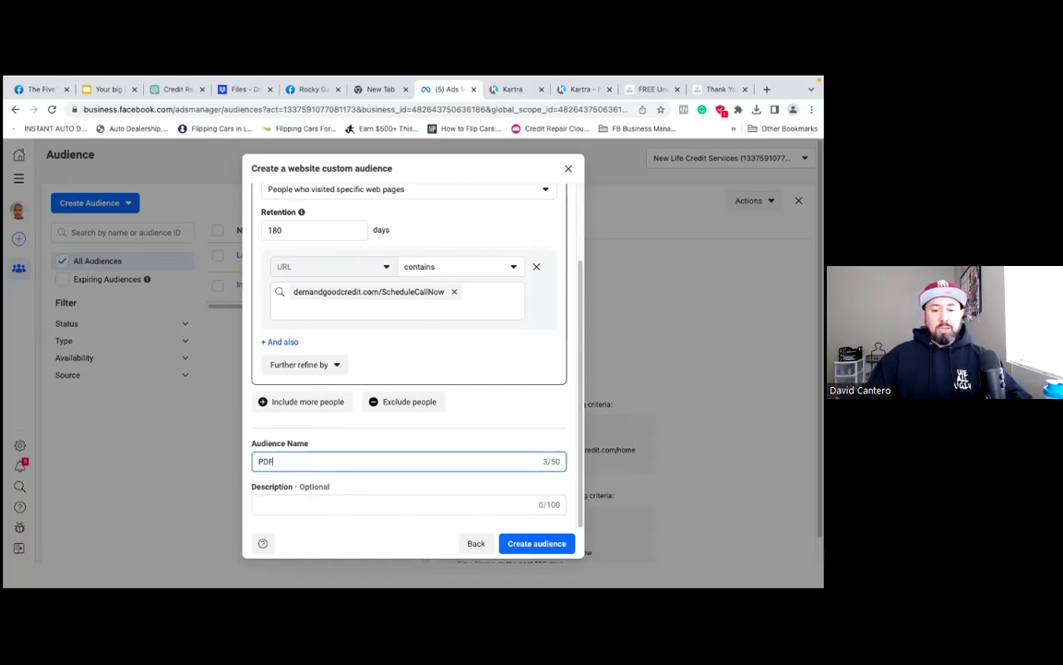
type(" Than")
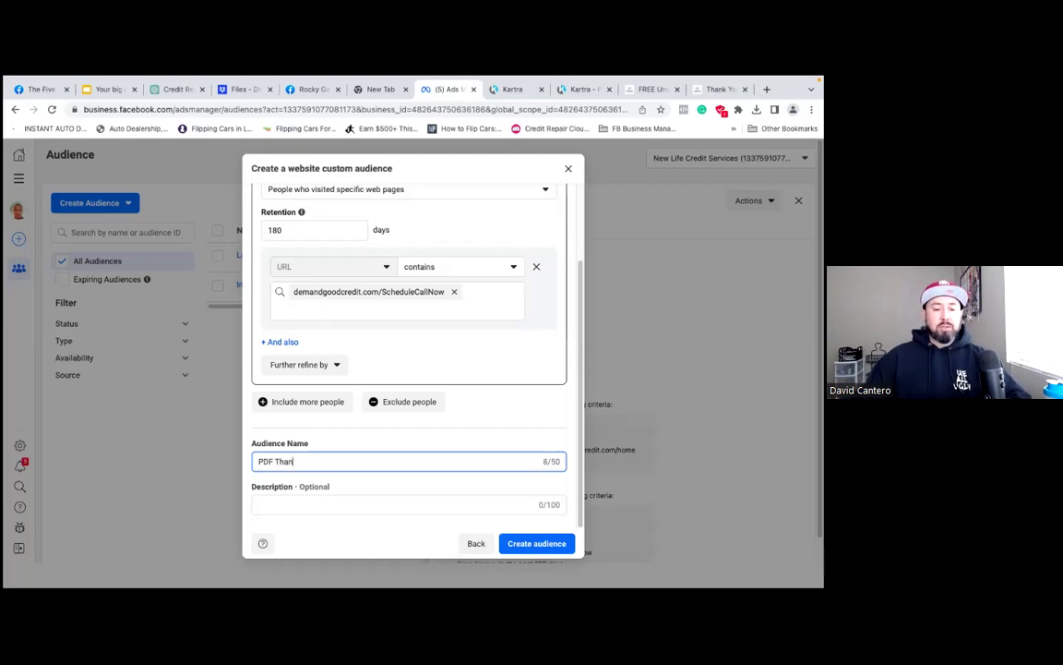
type("k You Pa")
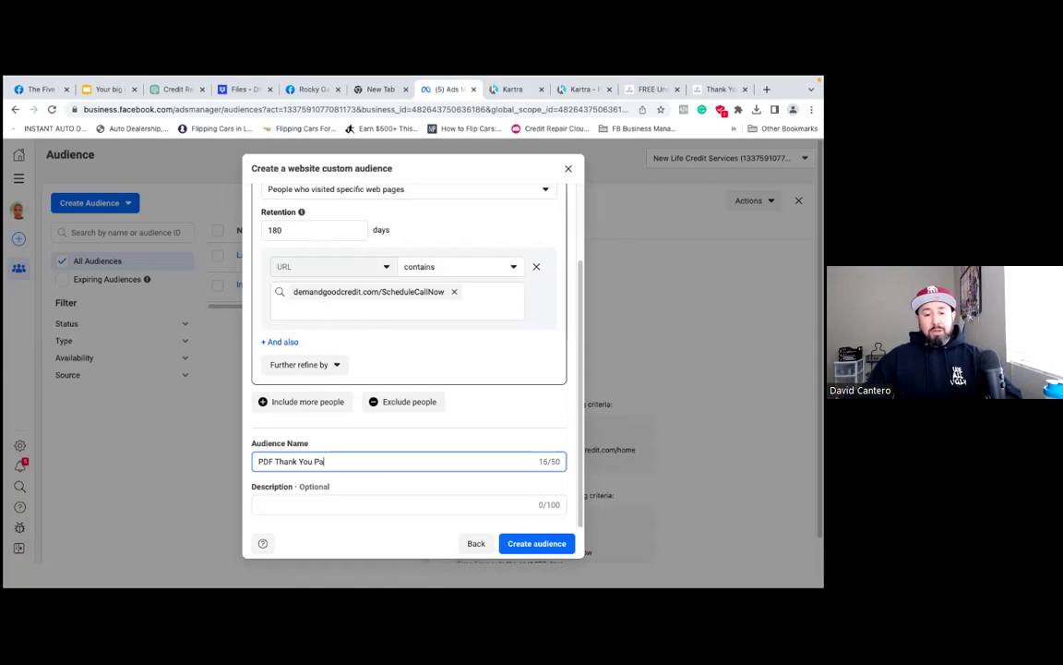
type("ge ( Leads")
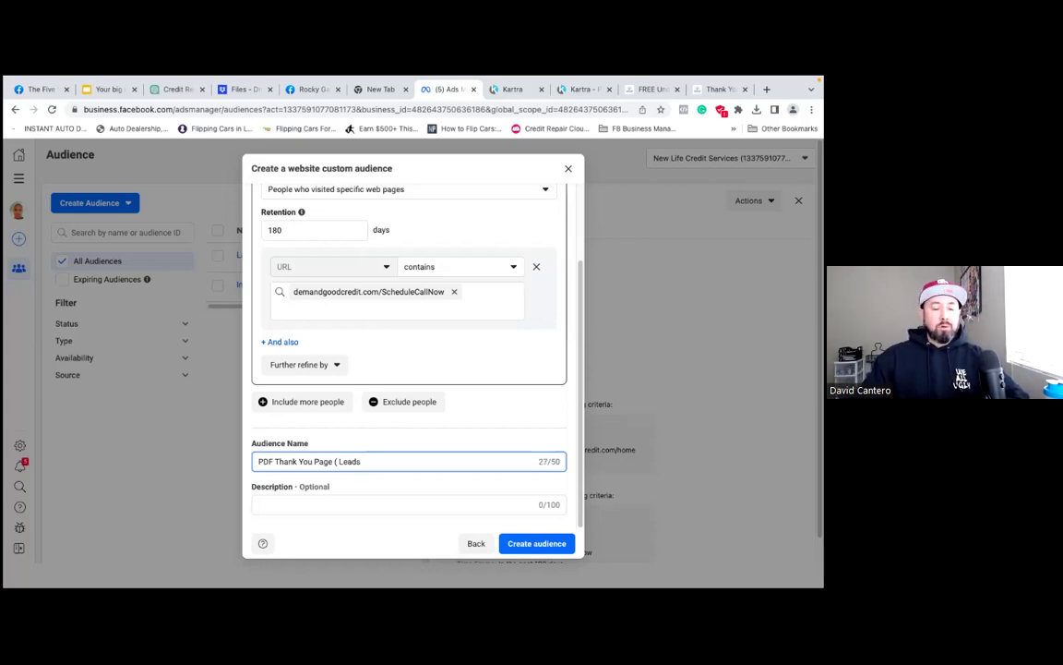
type(" )")
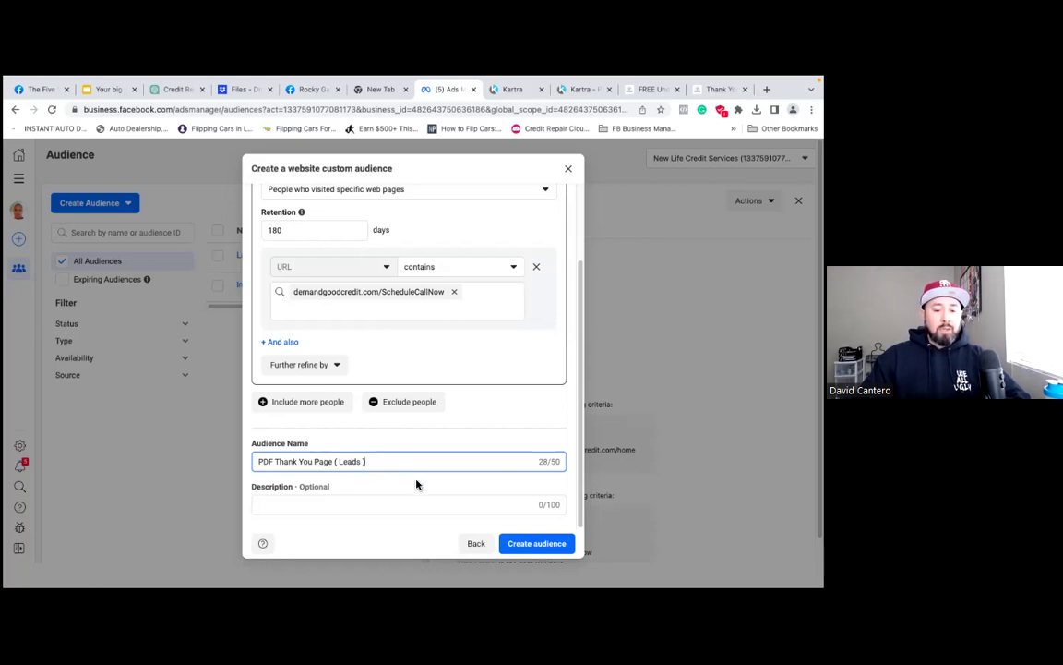
Create the "PDF Thank You Page ( Leads )" website custom audience and close its creation dialog
left_click(532, 548)
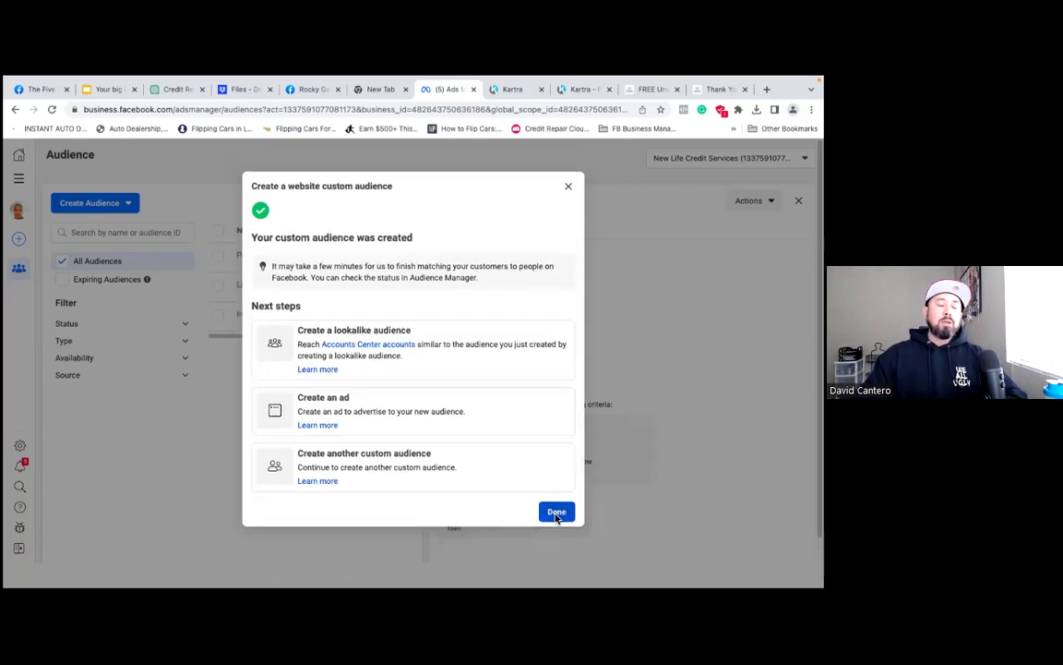
left_click(557, 513)
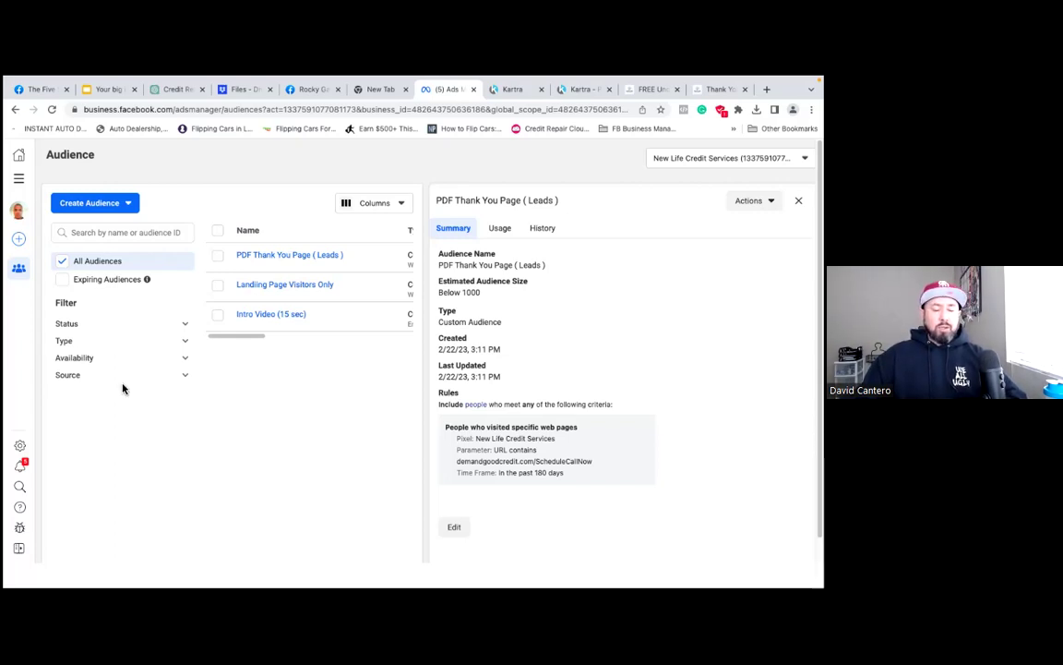
Go from Audiences to the campaign overview and create a new campaign with the Leads objective
left_click(19, 180)
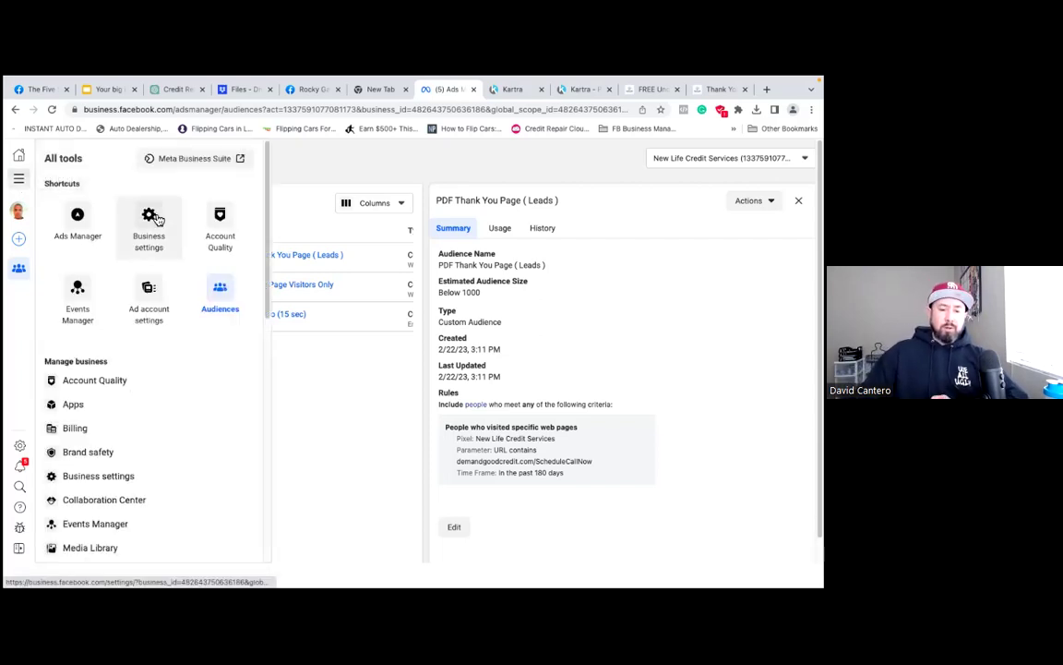
left_click(92, 229)
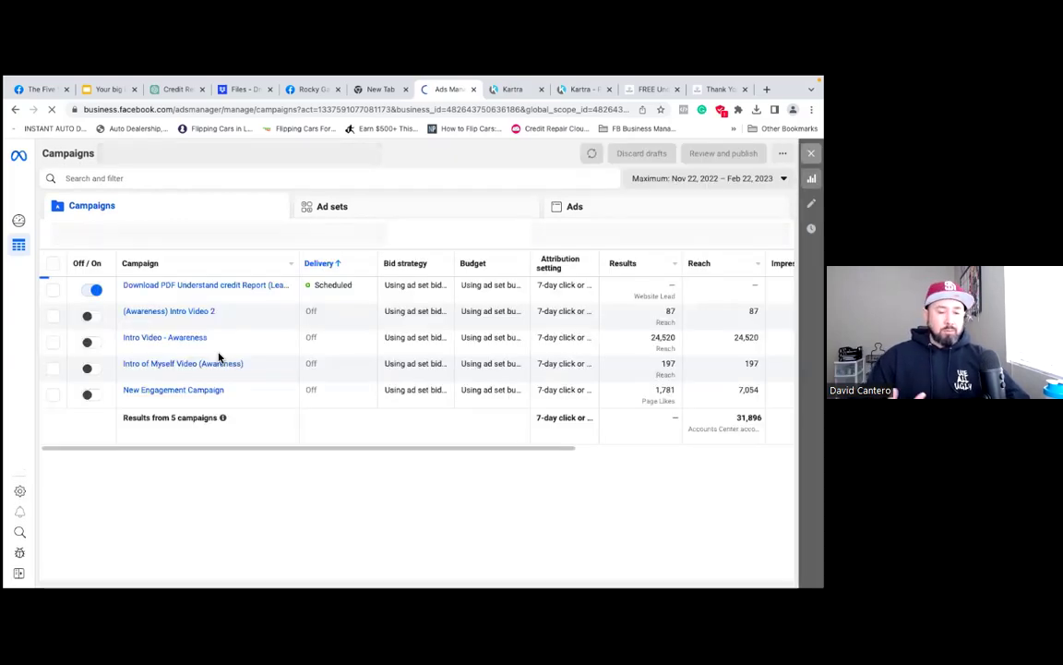
mouse_move(219, 358)
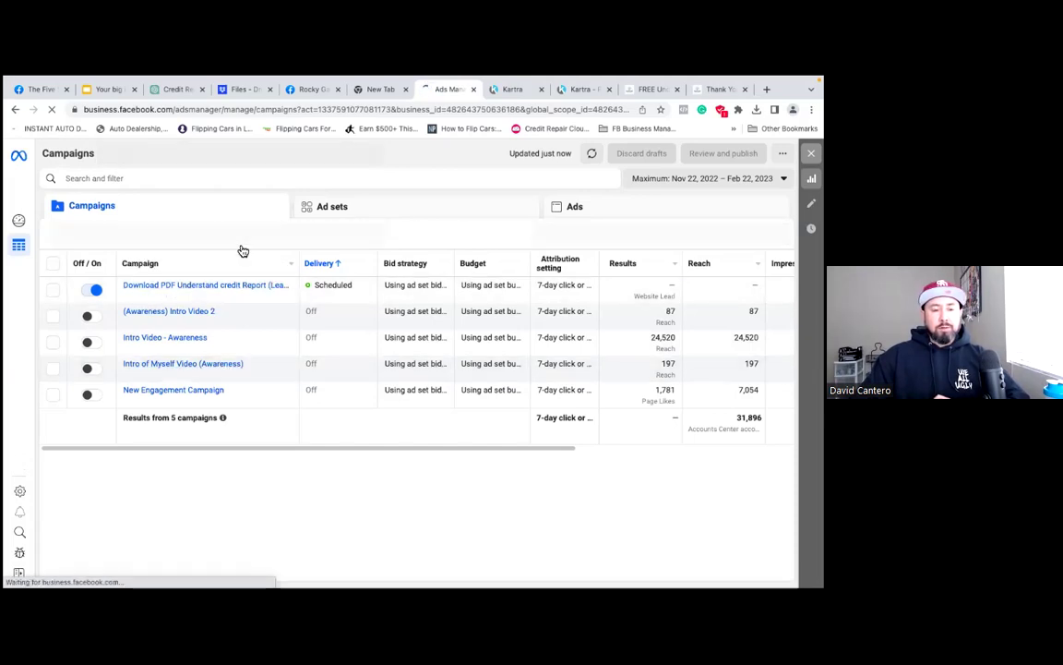
left_click(77, 237)
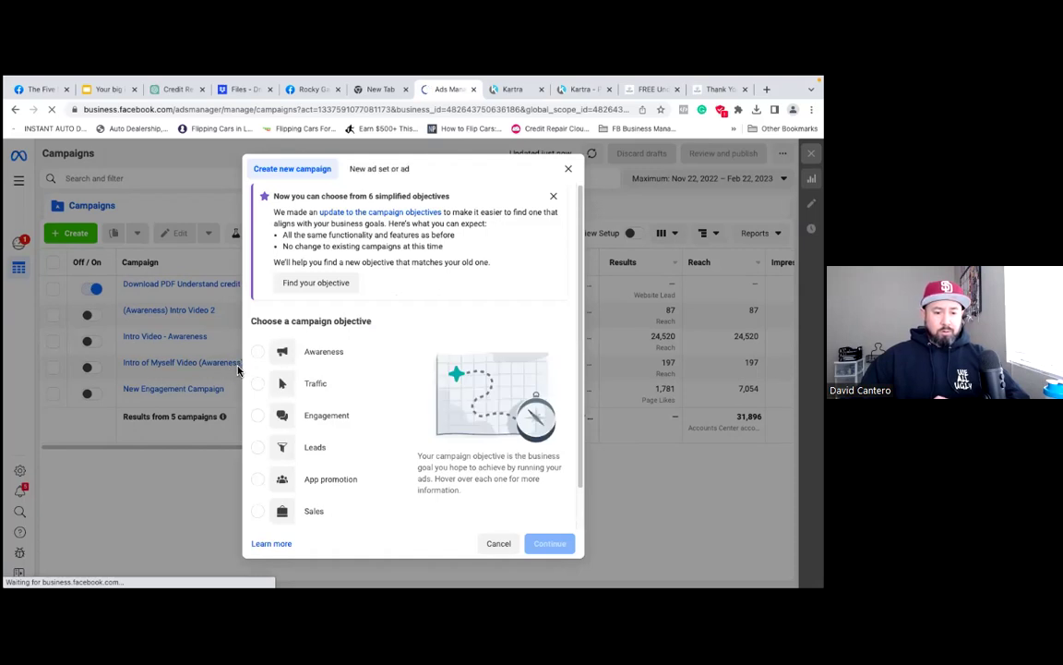
left_click(259, 448)
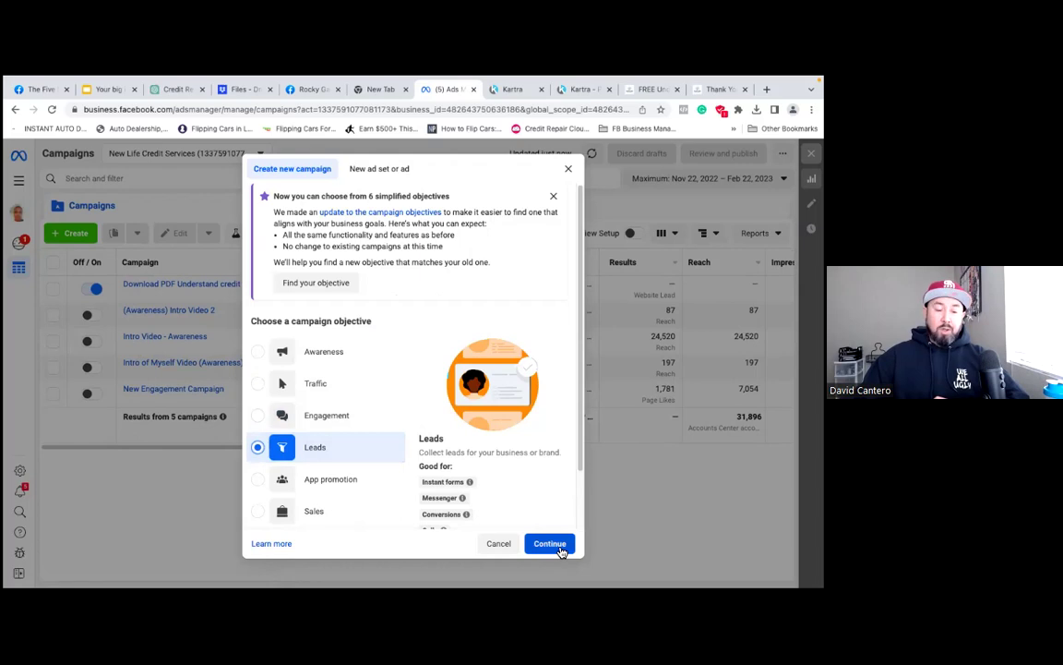
left_click(558, 550)
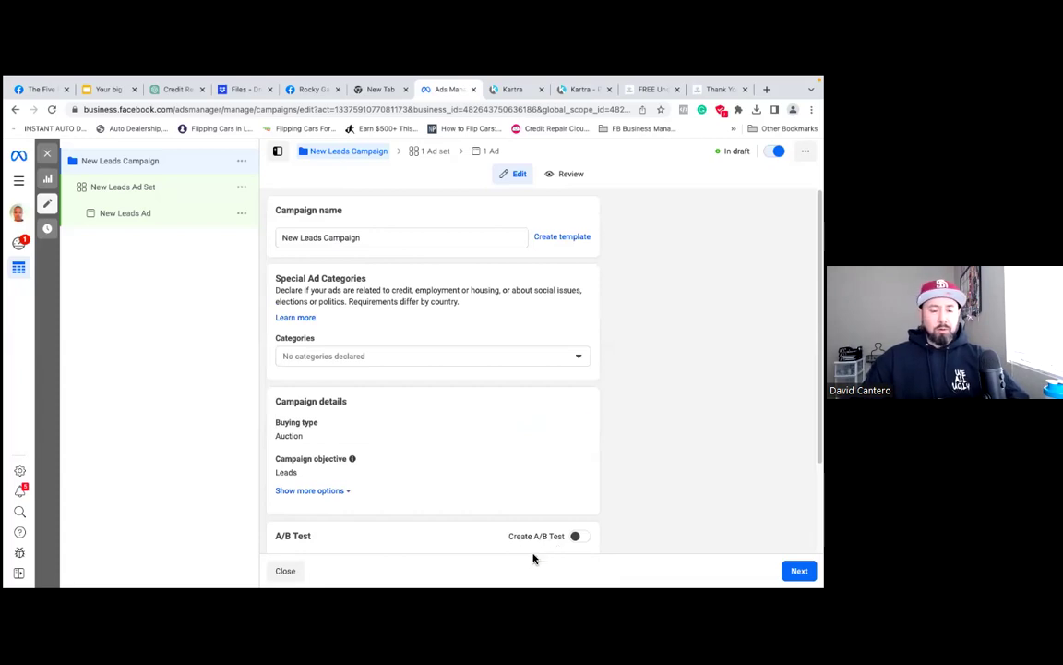
Declare Credit as the new campaign's special ad category and continue to the ad set settings
left_click(578, 358)
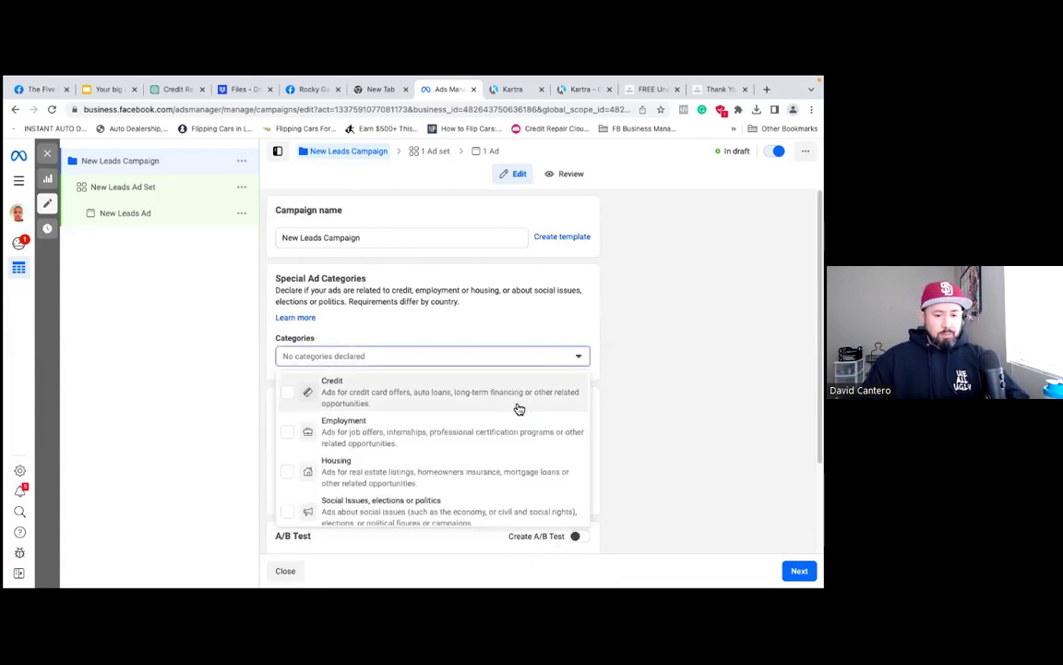
left_click(544, 394)
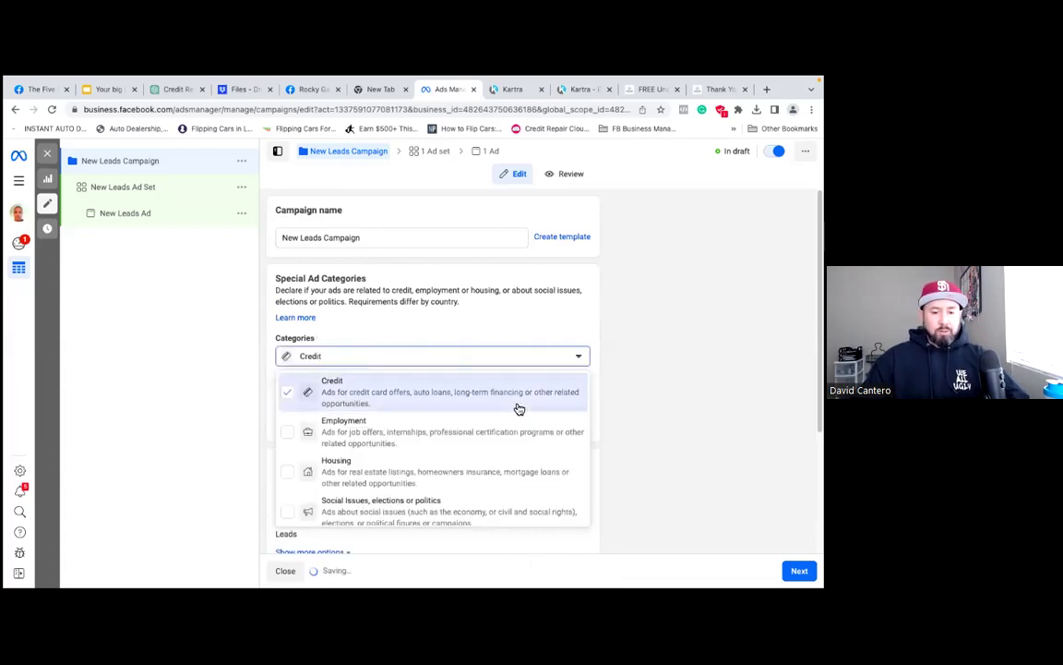
left_click(607, 473)
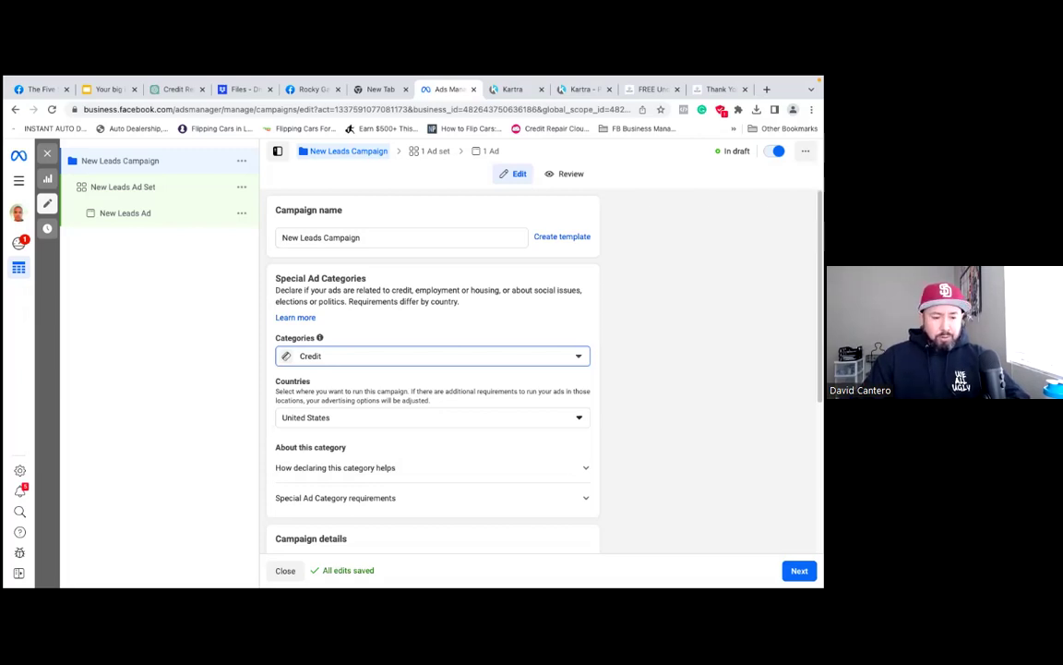
left_click(799, 571)
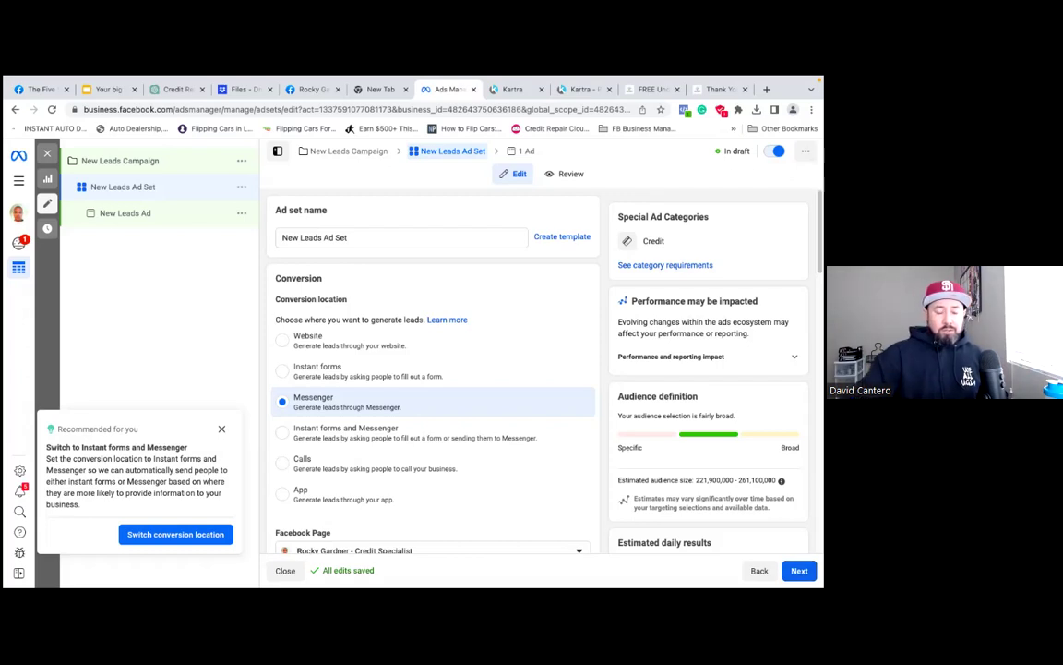
Include the custom audiences "Landiing Page Visitors Only" and "Intro Video (15 sec)" in the ad set's targeting
scroll(434, 369, "down", 5)
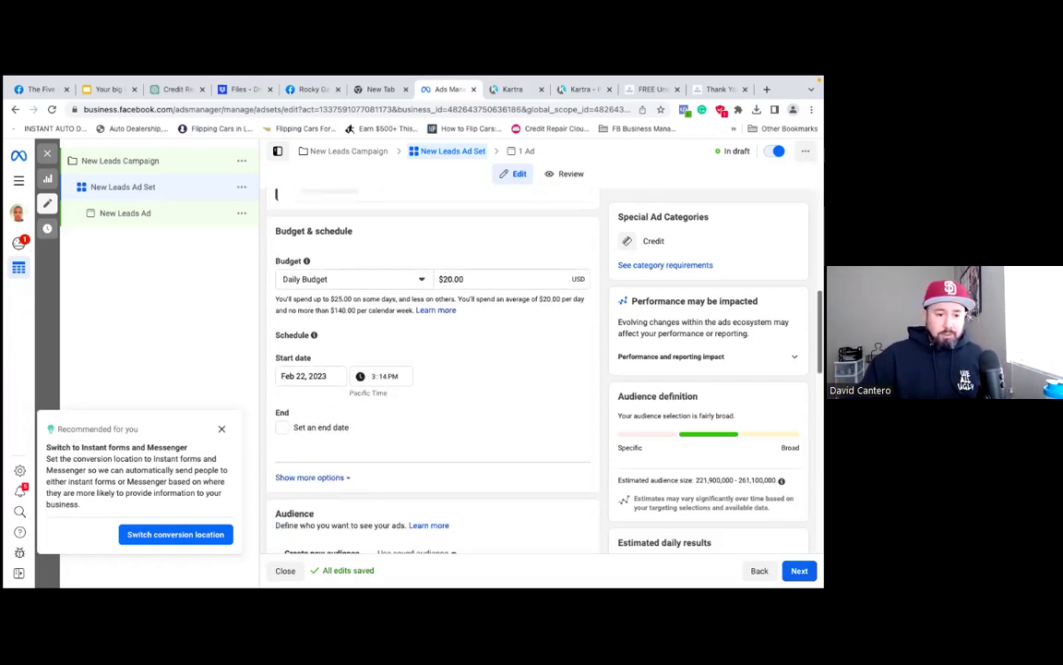
scroll(434, 369, "down", 5)
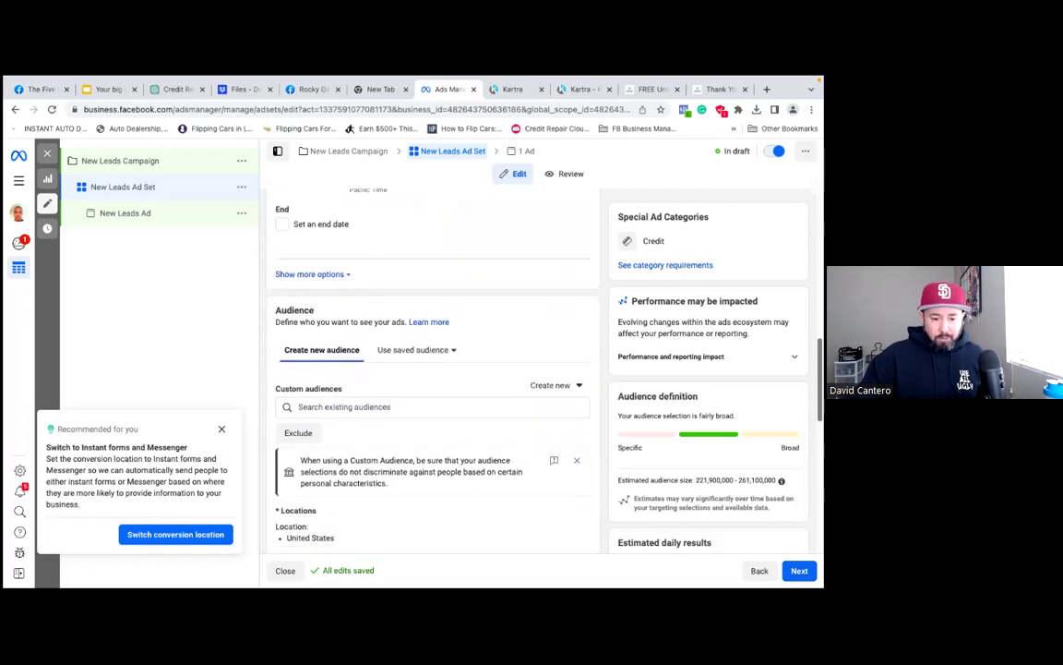
scroll(434, 370, "down", 2)
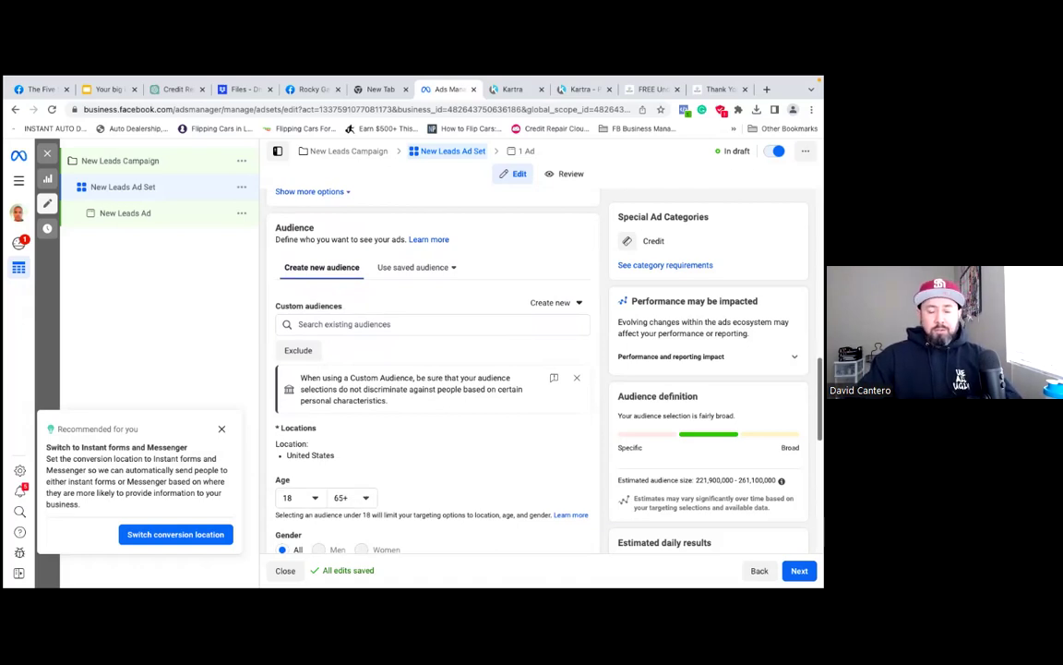
left_click(505, 325)
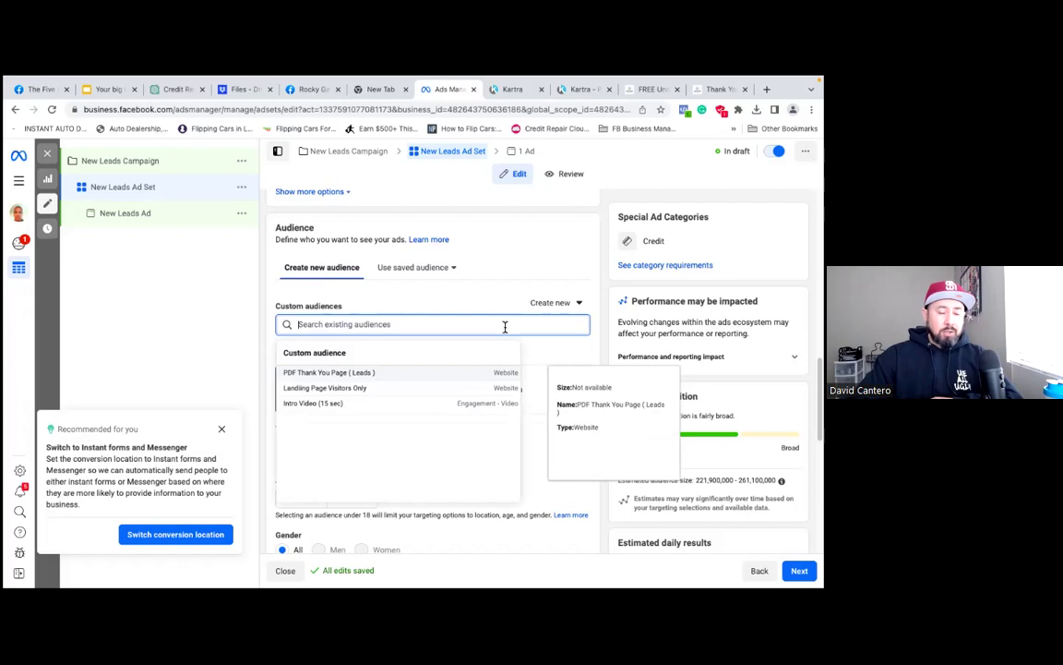
left_click(440, 390)
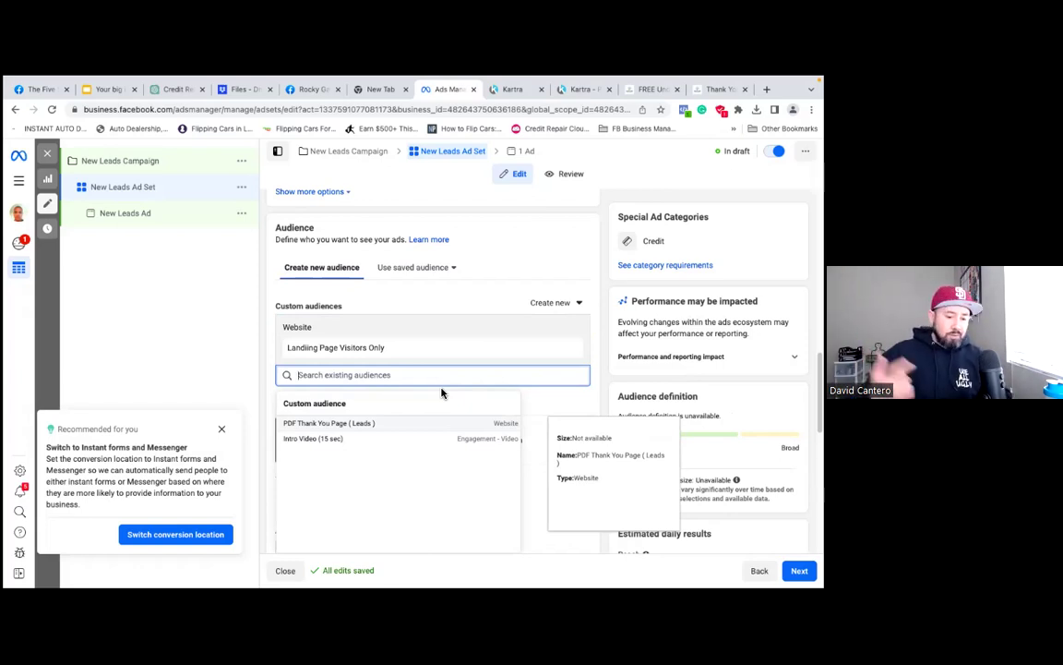
left_click(408, 444)
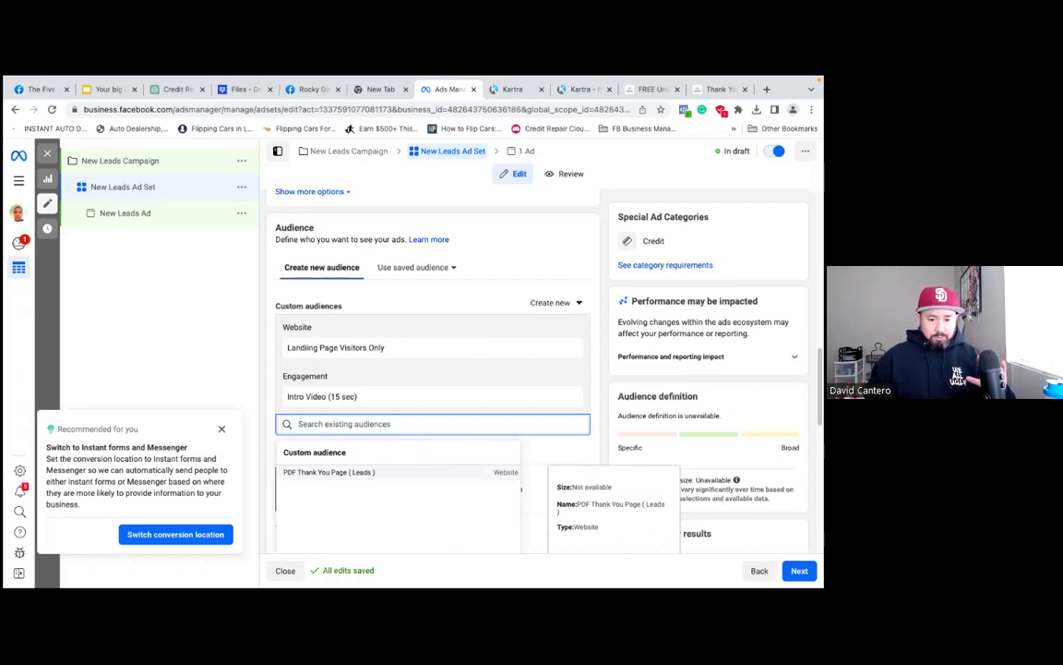
scroll(432, 369, "down", 3)
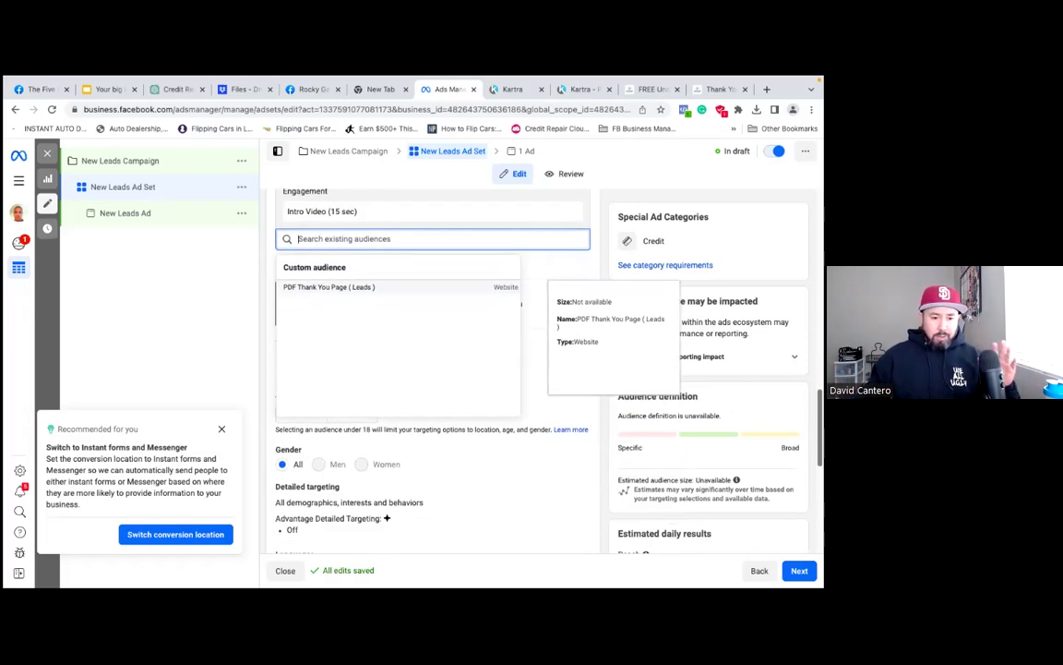
left_click(570, 424)
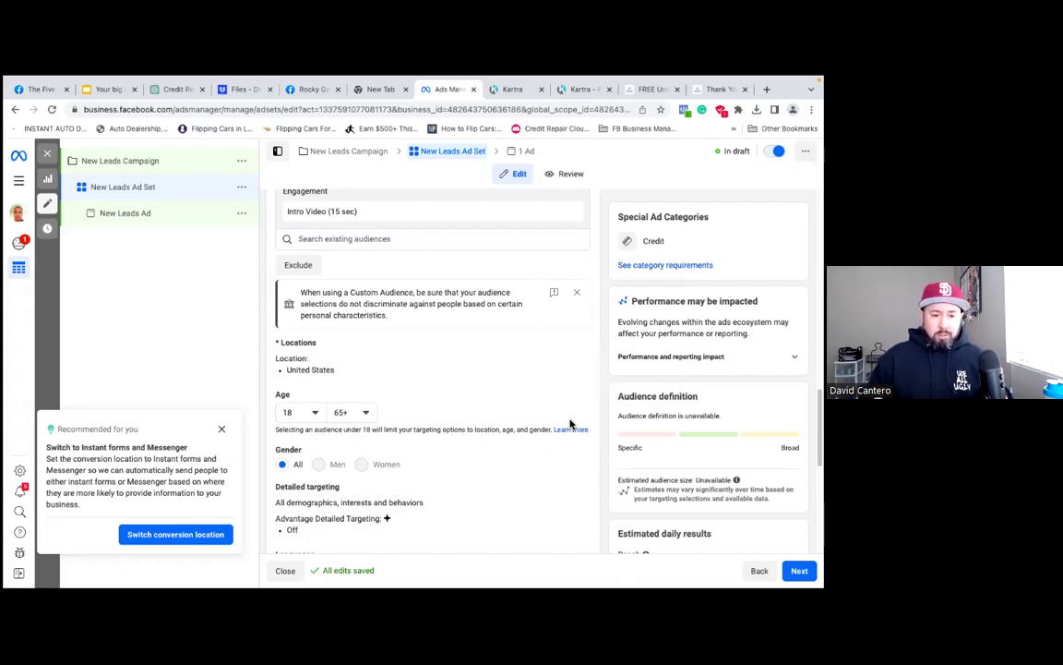
Add an exclusion to the ad set's custom audiences and bring up the existing audiences available for it
left_click(298, 267)
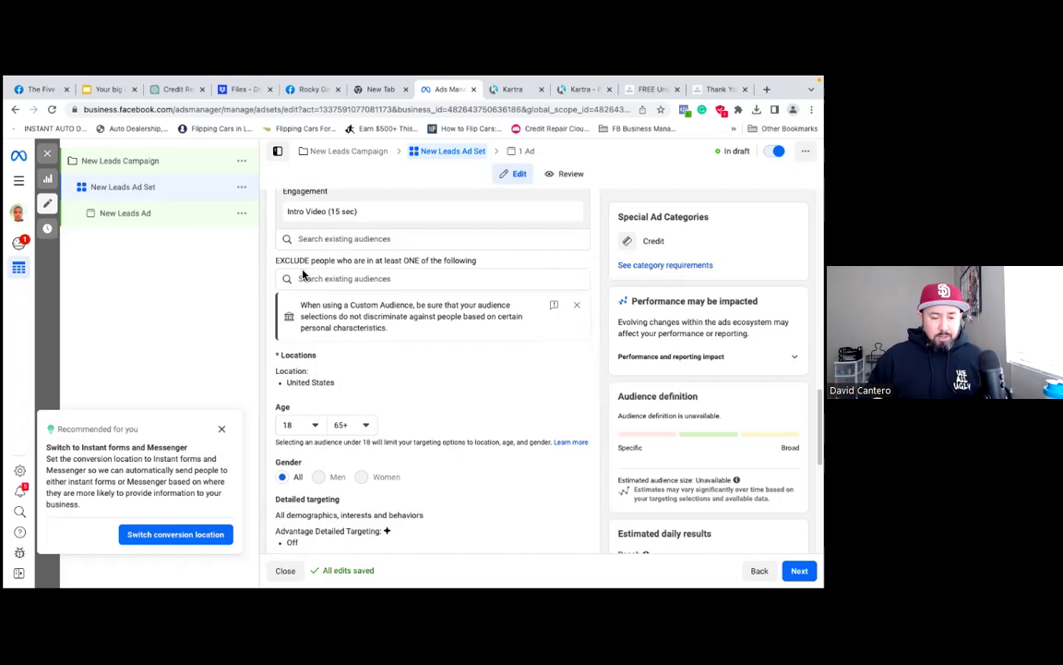
left_click(301, 277)
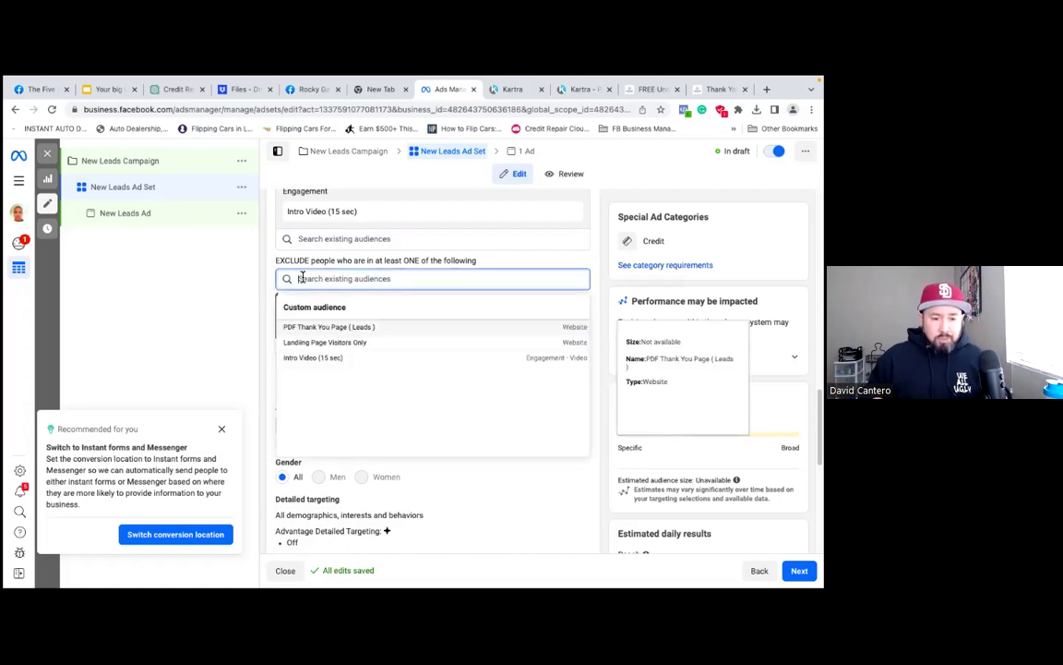